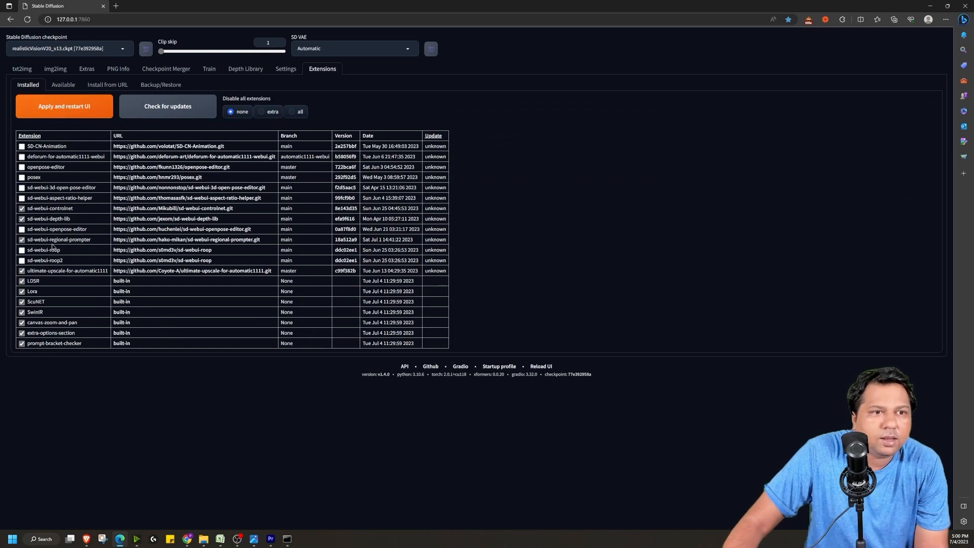
# Step: Apply the enabled extensions by restarting the UI, and expand the Regional Prompter settings for text-to-image generation
pyautogui.click(69, 112)
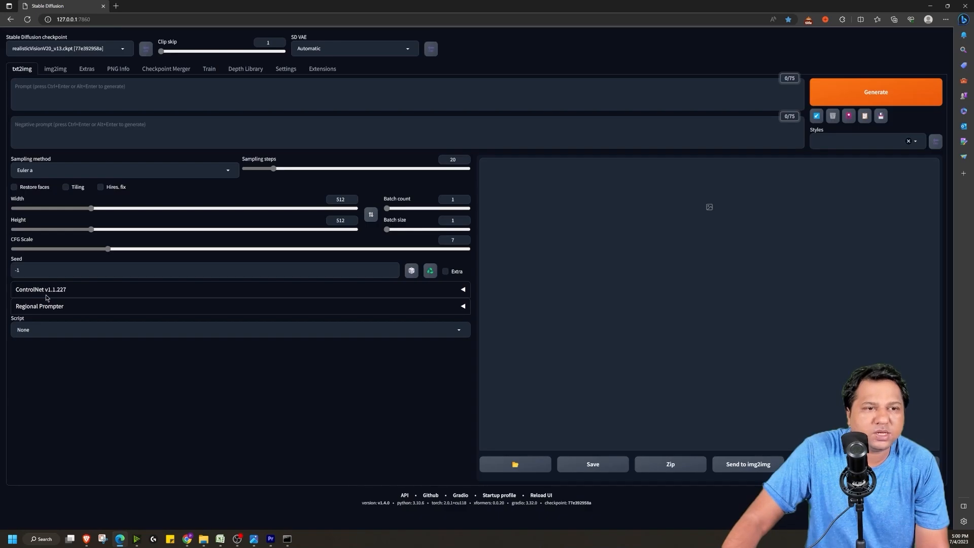
pyautogui.click(463, 306)
pyautogui.scroll(-3, 62, 165)
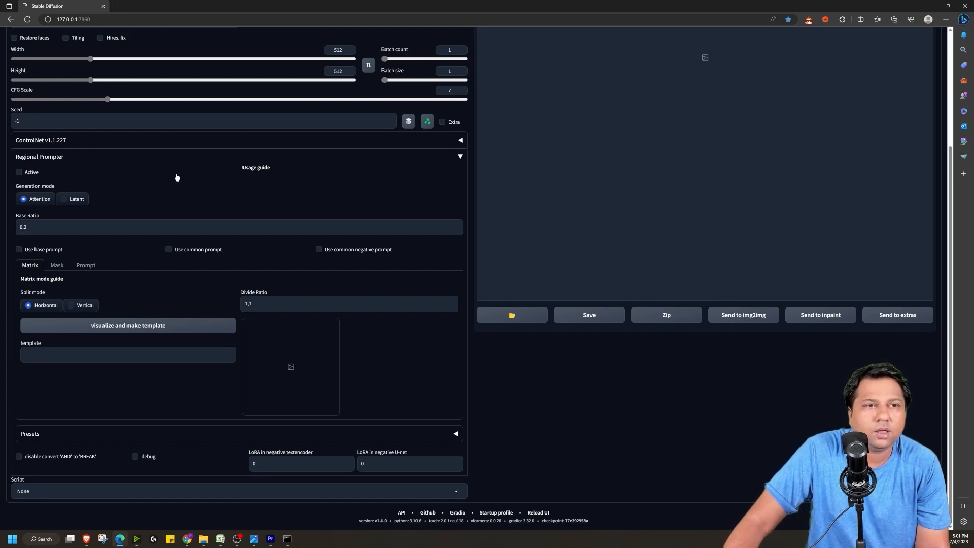
# Step: Expand the ControlNet settings and load the photo of the woman in a black bodysuit as Unit 0's source image
pyautogui.click(459, 147)
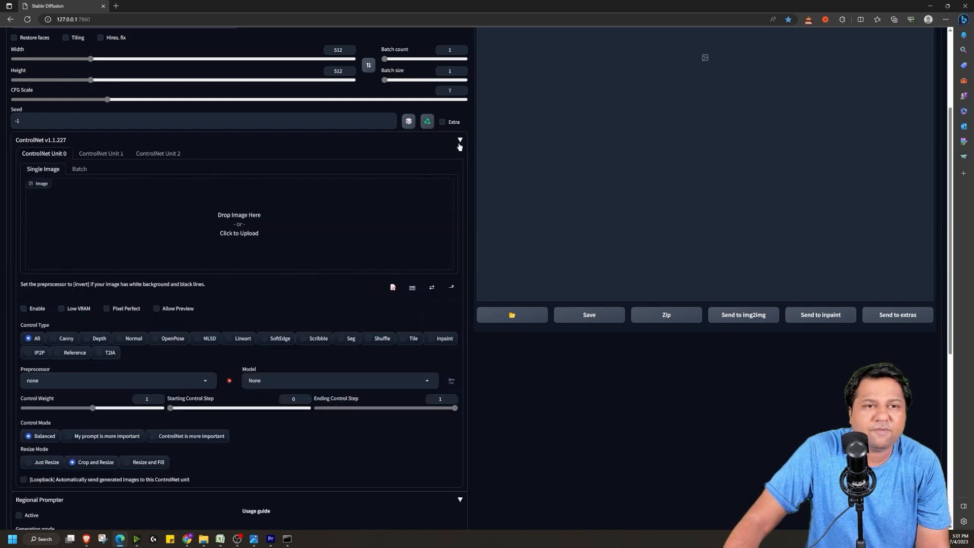
pyautogui.click(243, 240)
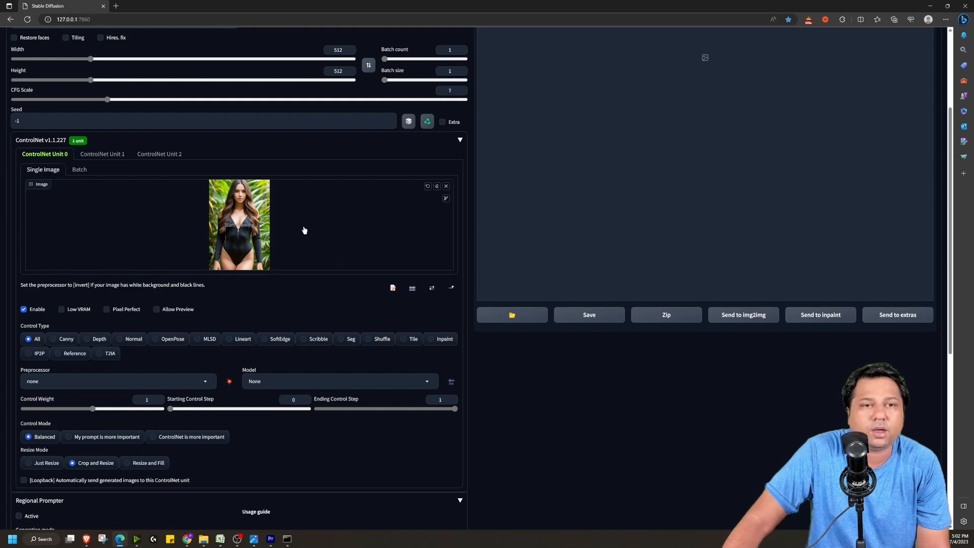
# Step: Configure ControlNet Unit 0 with the OpenPose control type, Pixel Perfect enabled and the control mode "My prompt is more important"
pyautogui.scroll(2, 304, 229)
pyautogui.scroll(-4, 304, 229)
pyautogui.click(156, 264)
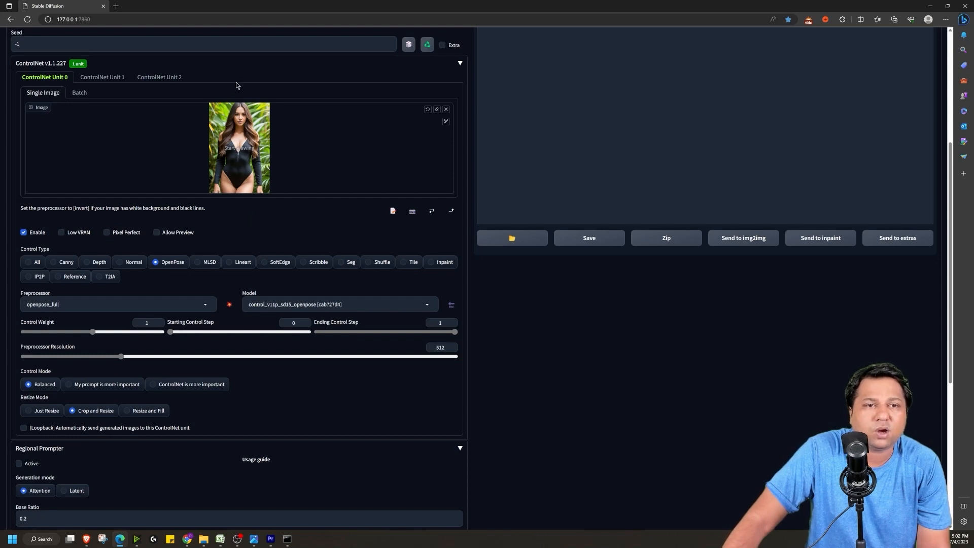
pyautogui.click(106, 233)
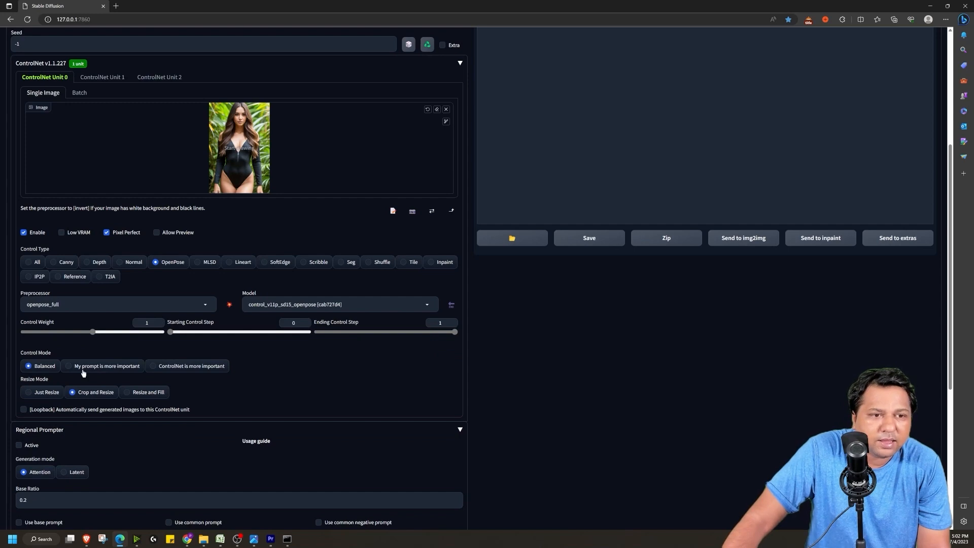
pyautogui.click(138, 367)
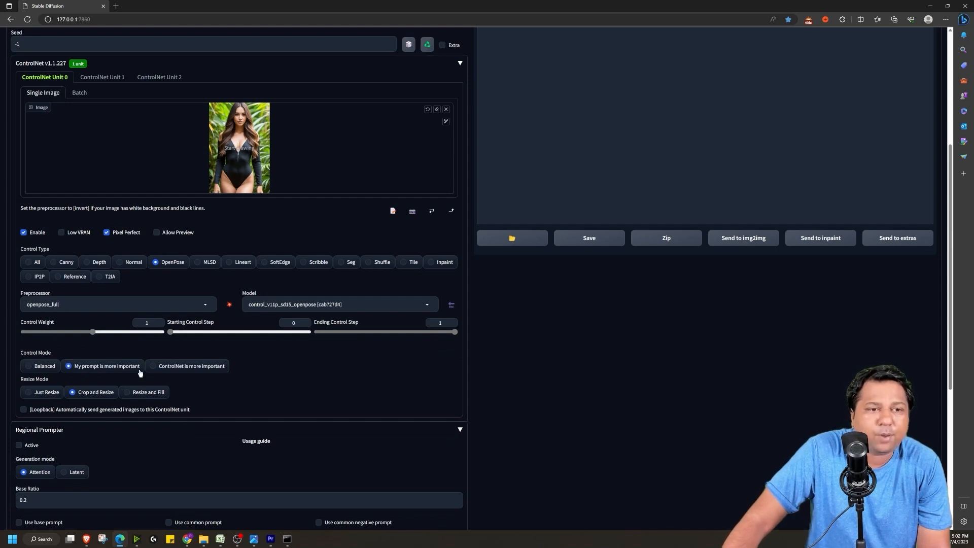
# Step: Activate Regional Prompter and set its generation mode to Latent
pyautogui.scroll(-5, 52, 163)
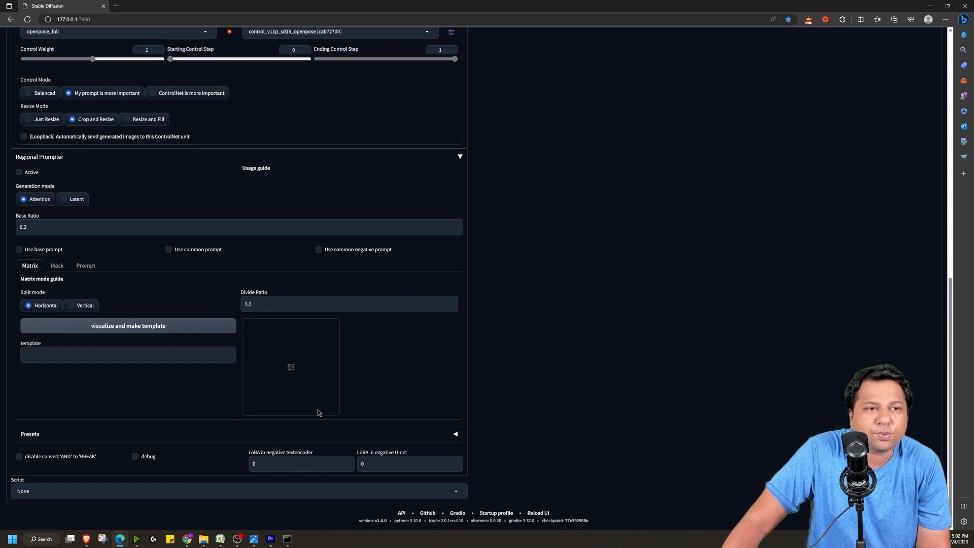
pyautogui.click(20, 172)
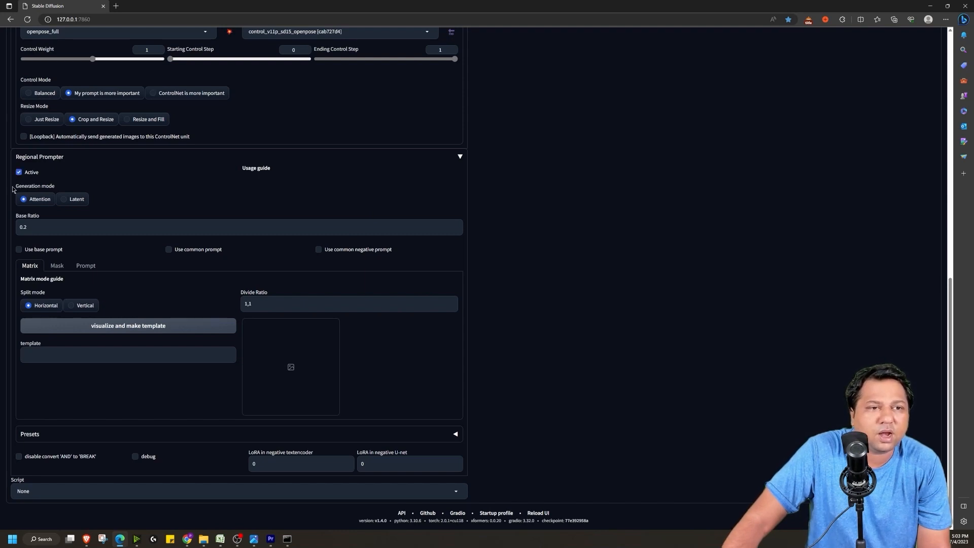
pyautogui.click(77, 202)
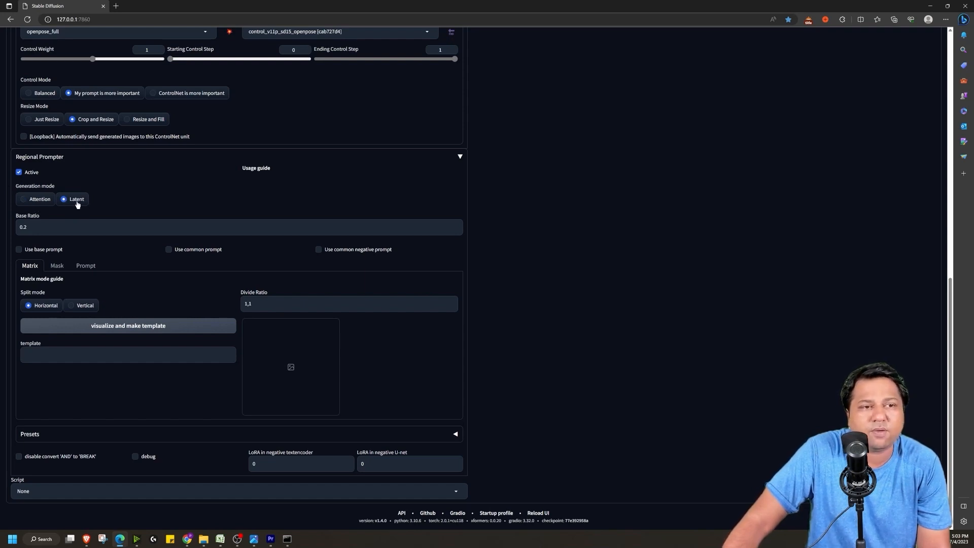
pyautogui.click(48, 230)
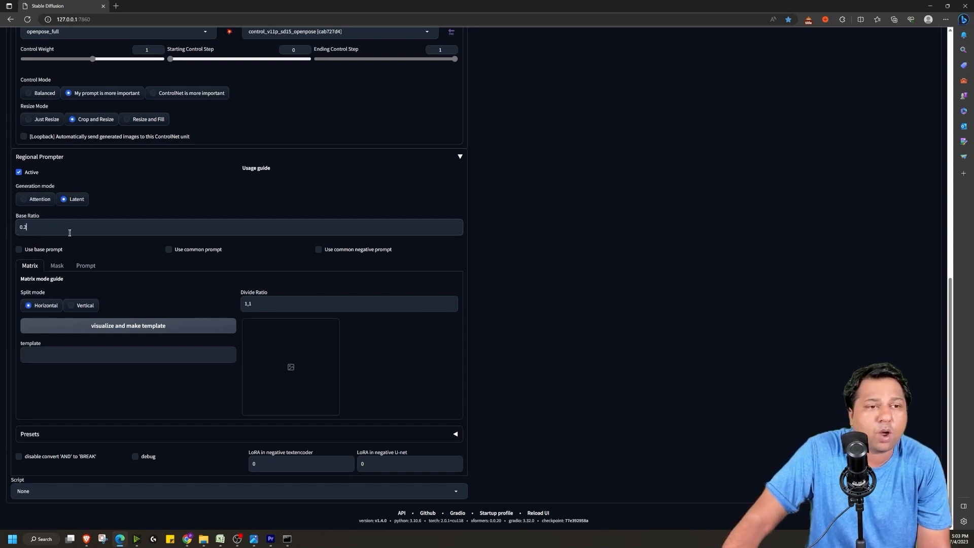
pyautogui.moveTo(70, 233); pyautogui.dragTo(5, 233)
pyautogui.click(41, 229)
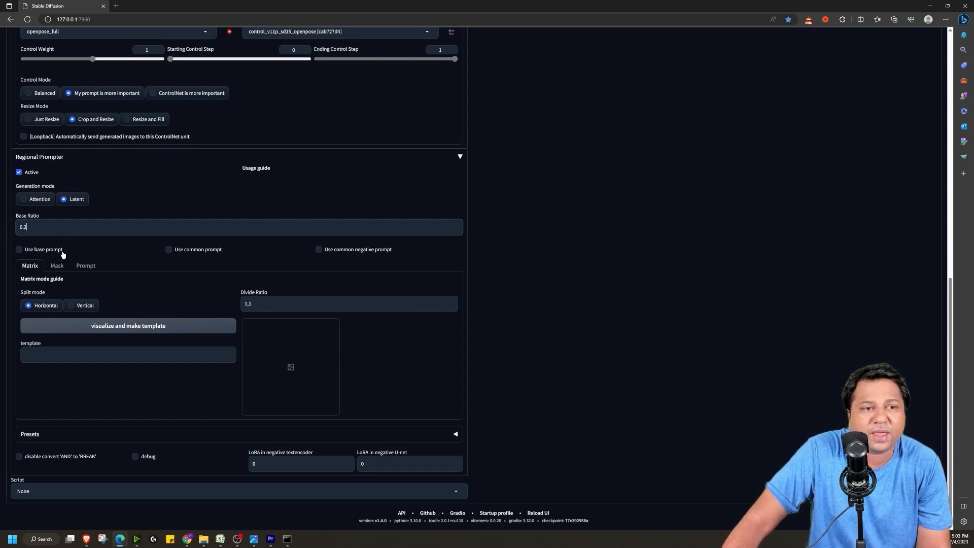
# Step: Examine the positive prompt's opening tropical jungle background description and the BREAK keyword that separates it from the regional prompts
pyautogui.scroll(1, 63, 255)
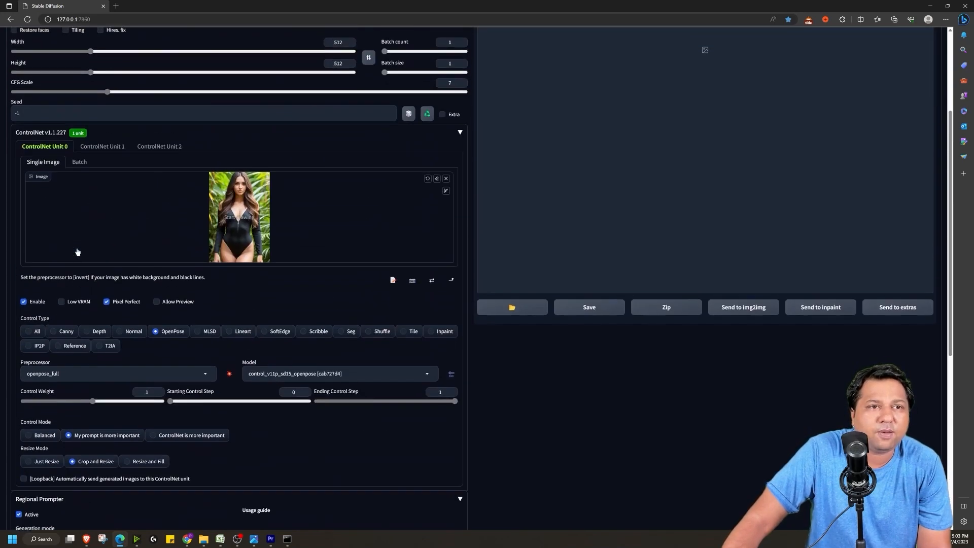
pyautogui.scroll(-4, 77, 249)
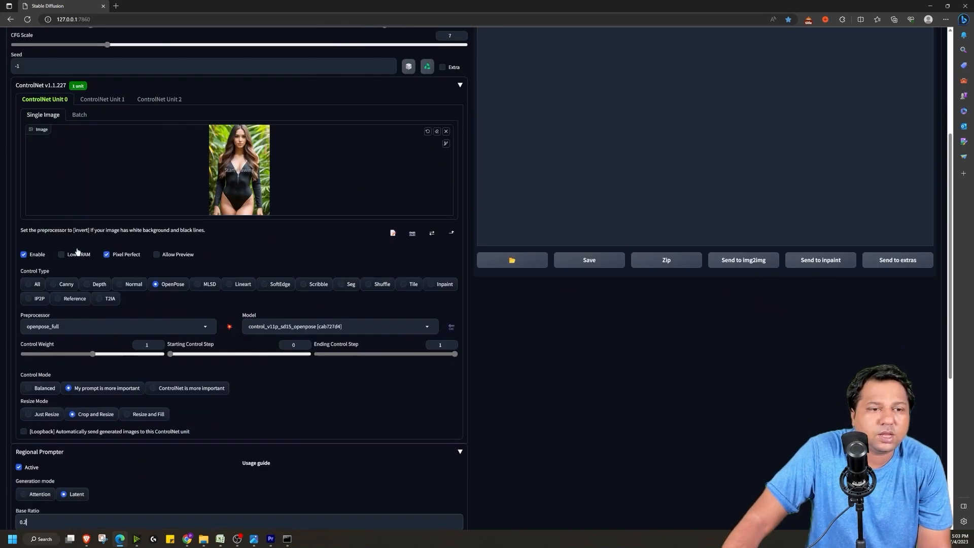
pyautogui.scroll(8, 37, 52)
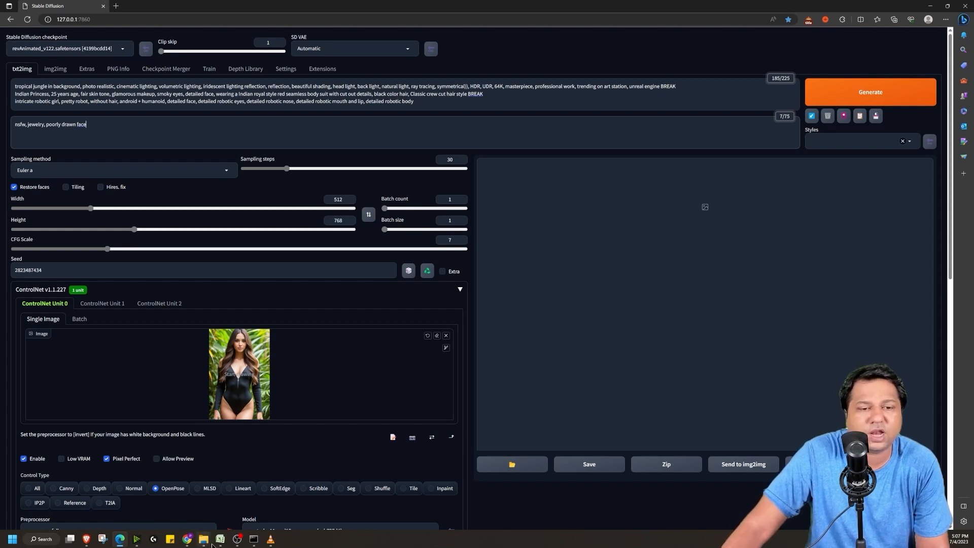
pyautogui.moveTo(15, 87); pyautogui.dragTo(424, 101)
pyautogui.click(424, 101)
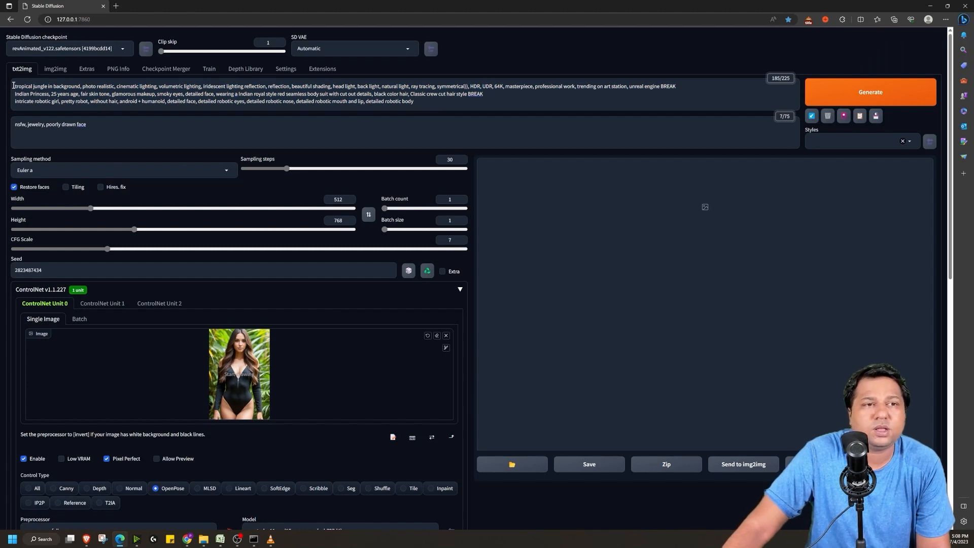
pyautogui.moveTo(11, 87); pyautogui.dragTo(117, 83)
pyautogui.moveTo(660, 86); pyautogui.dragTo(4, 77)
pyautogui.click(329, 105)
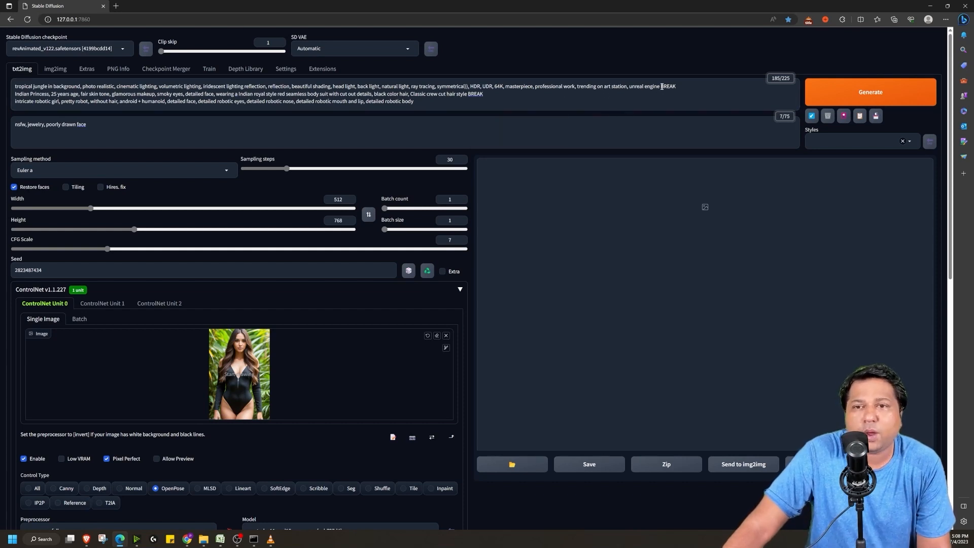
pyautogui.moveTo(660, 87); pyautogui.dragTo(678, 86)
pyautogui.click(677, 87)
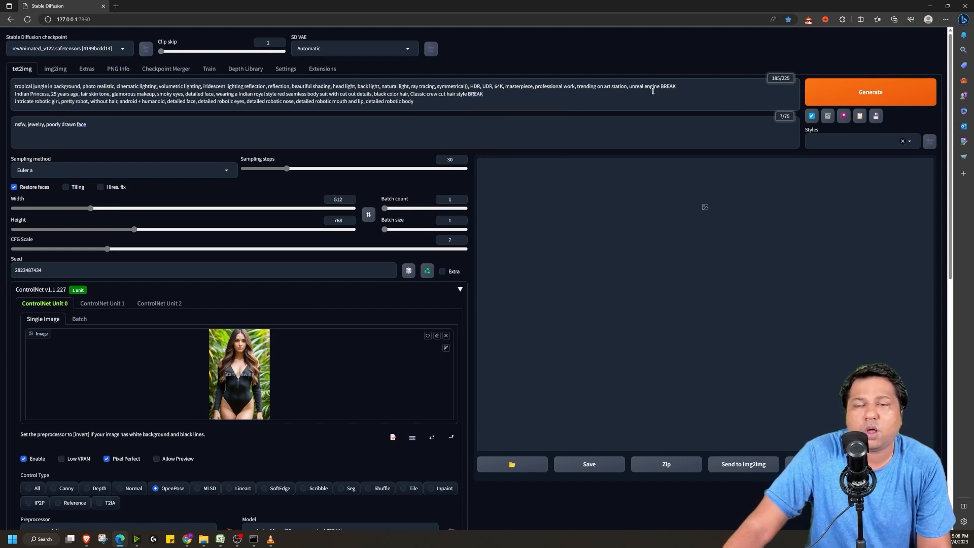
# Step: Examine the Indian Princess and intricate robotic girl lines of the positive prompt, plus the negative prompt
pyautogui.click(137, 102)
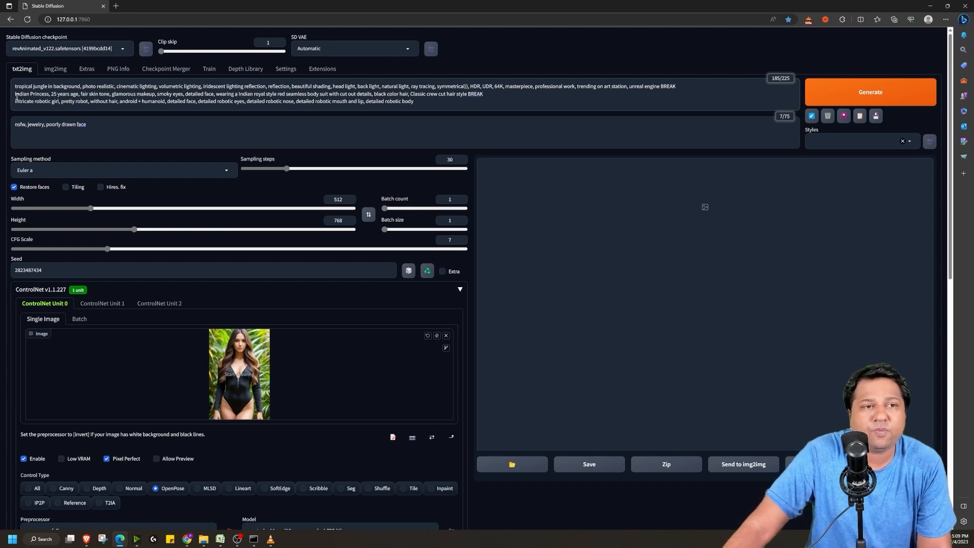
pyautogui.moveTo(14, 95); pyautogui.dragTo(46, 95)
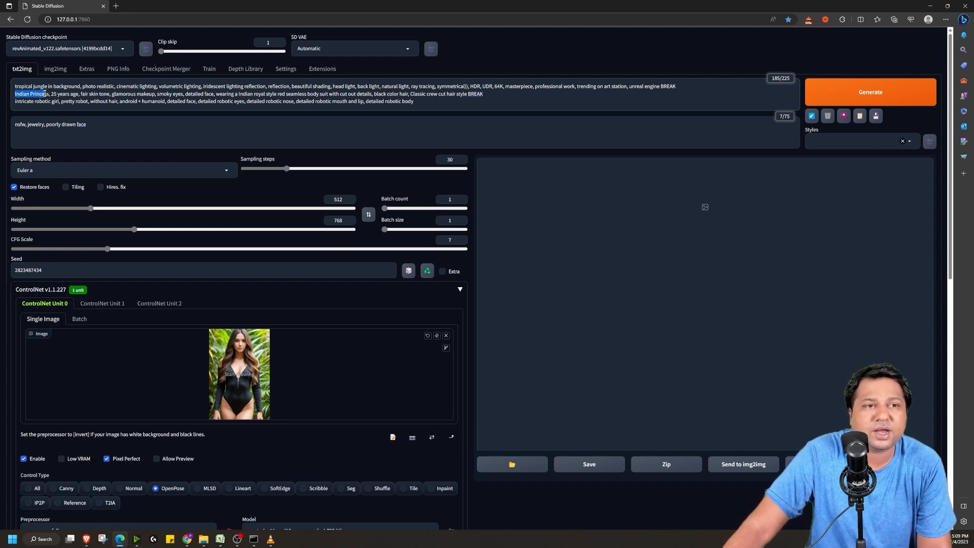
pyautogui.click(204, 110)
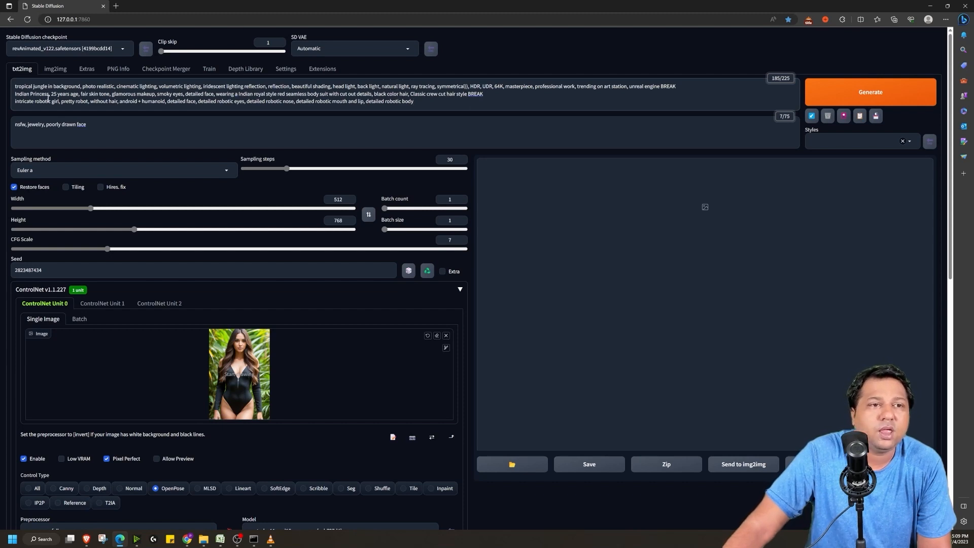
pyautogui.moveTo(484, 95); pyautogui.dragTo(427, 123)
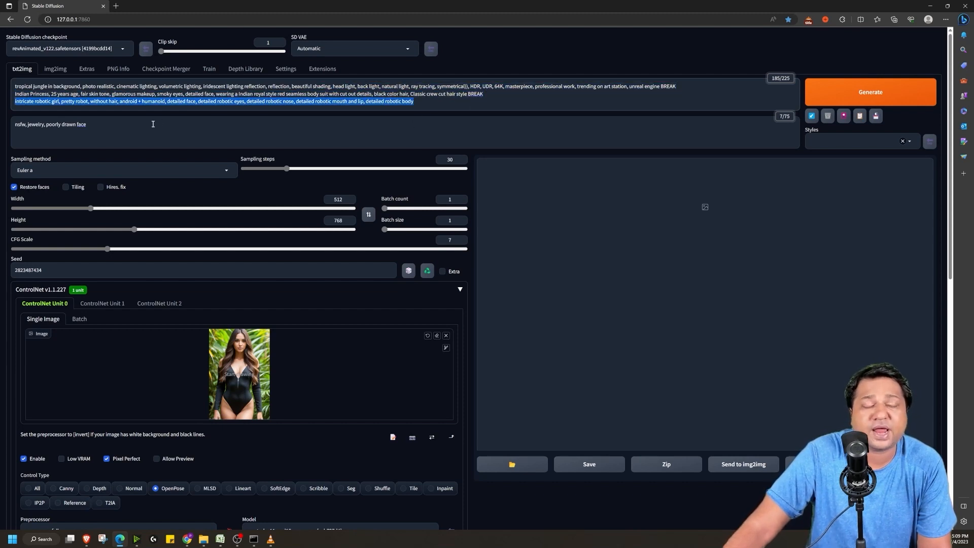
pyautogui.click(152, 94)
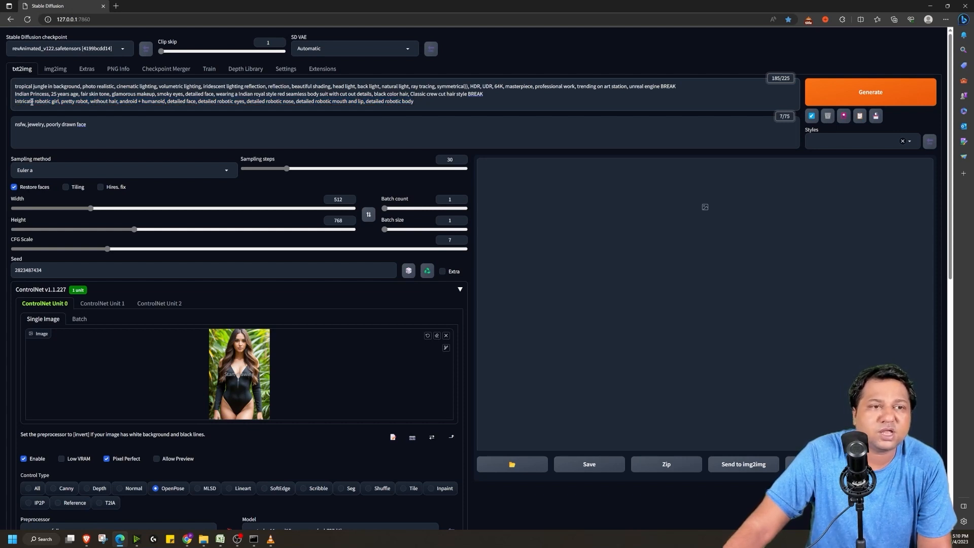
pyautogui.moveTo(87, 125); pyautogui.dragTo(7, 133)
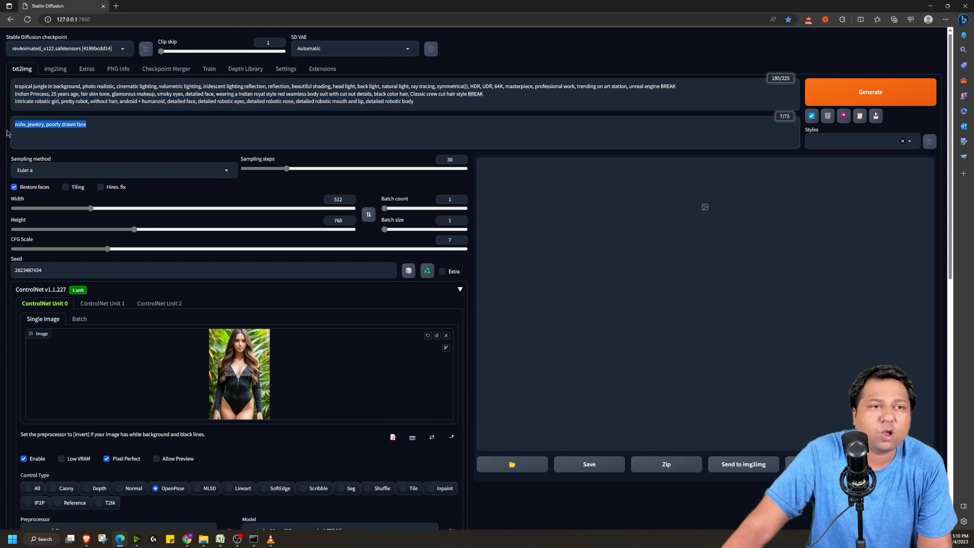
pyautogui.click(121, 133)
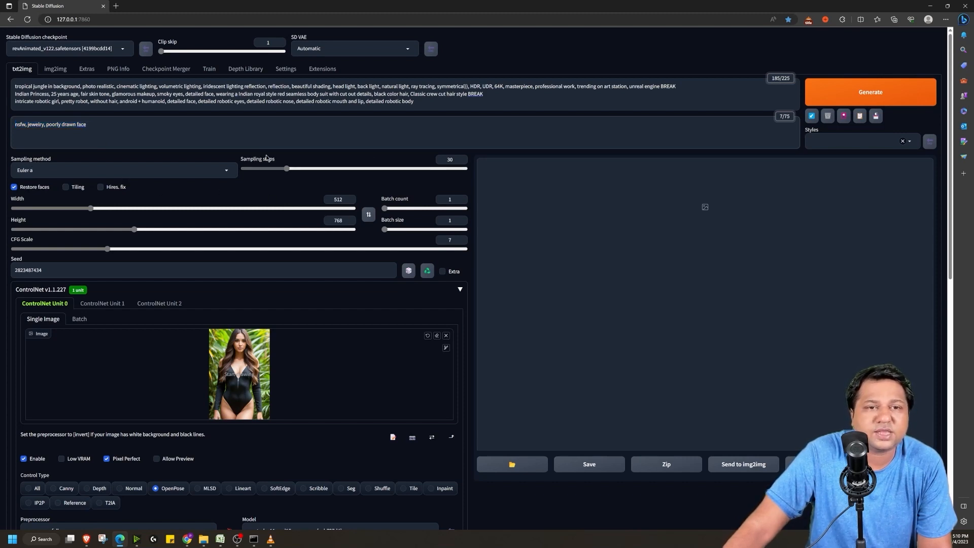
# Step: Reset the seed to random (-1)
pyautogui.scroll(-1, 114, 236)
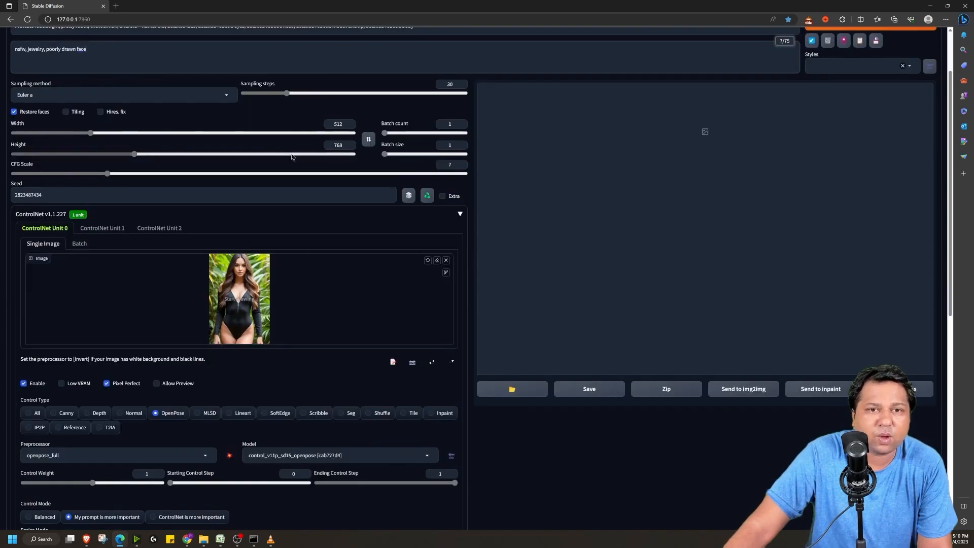
pyautogui.click(409, 196)
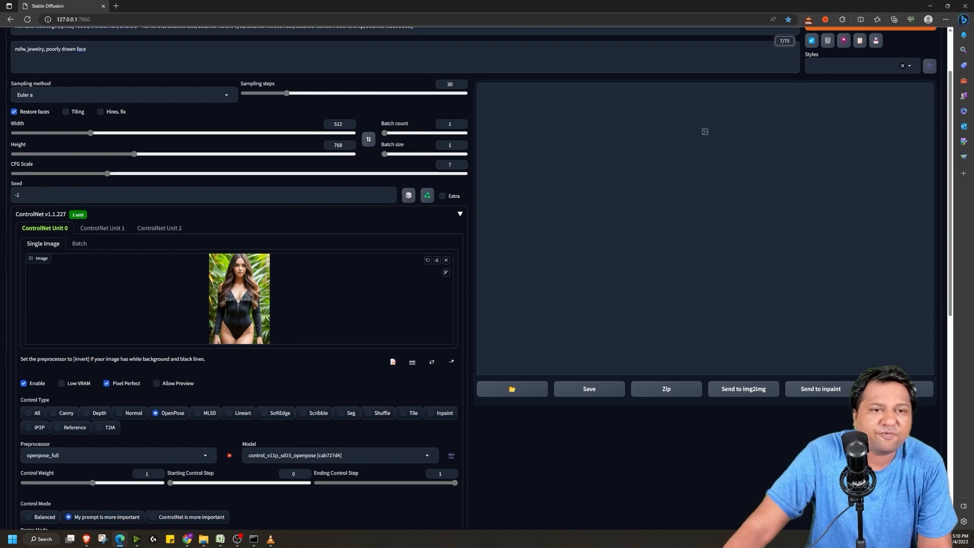
# Step: Examine Regional Prompter's Base Ratio and Use base prompt settings alongside the two regional prompt lines
pyautogui.scroll(-2, 196, 272)
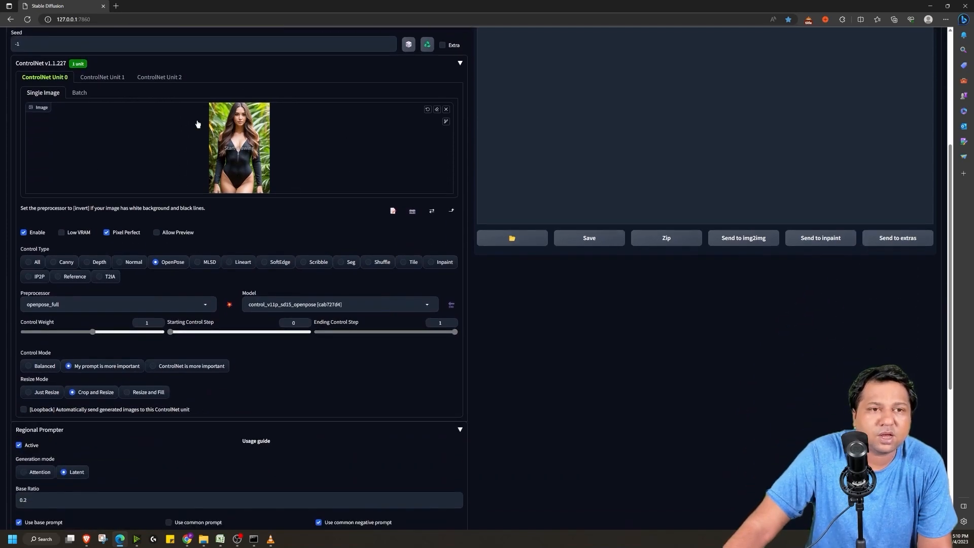
pyautogui.scroll(-4, 245, 215)
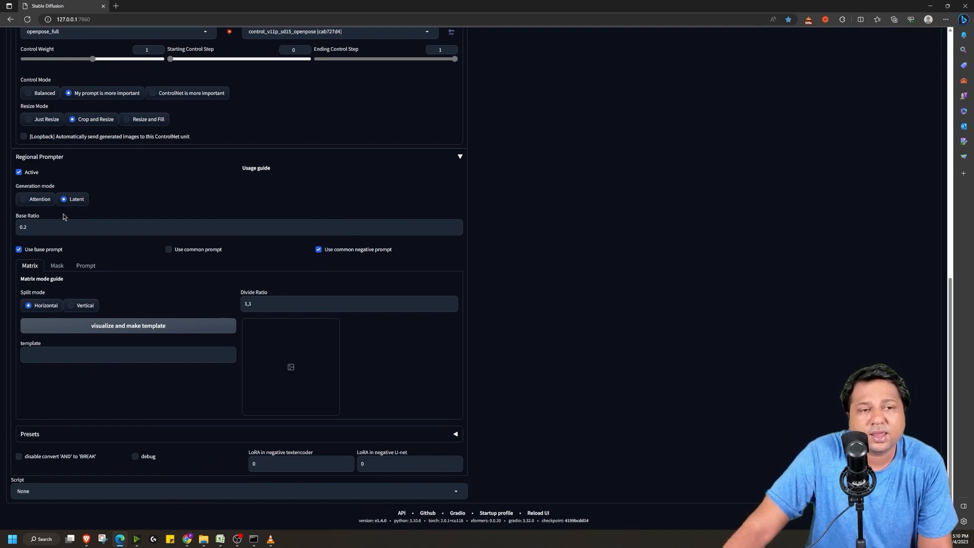
pyautogui.moveTo(46, 227); pyautogui.dragTo(11, 235)
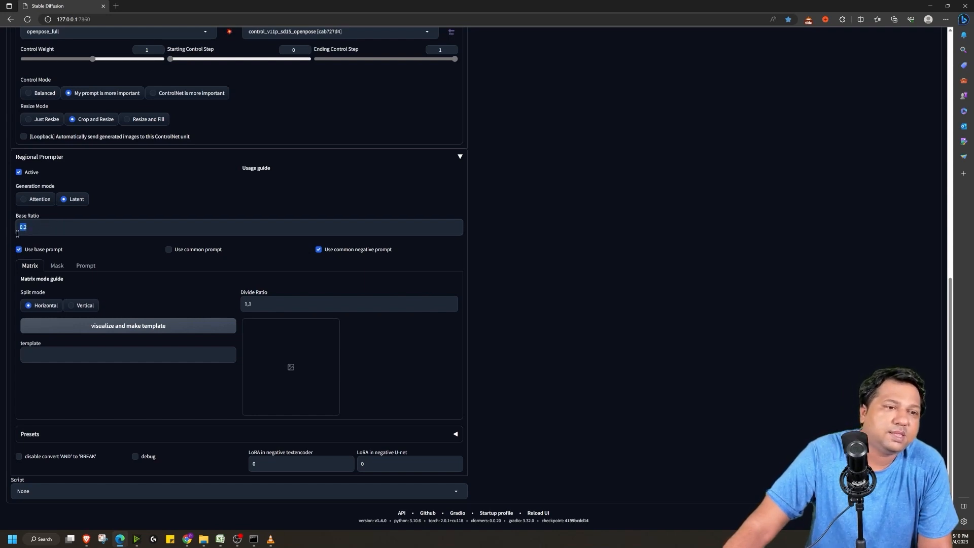
pyautogui.click(33, 227)
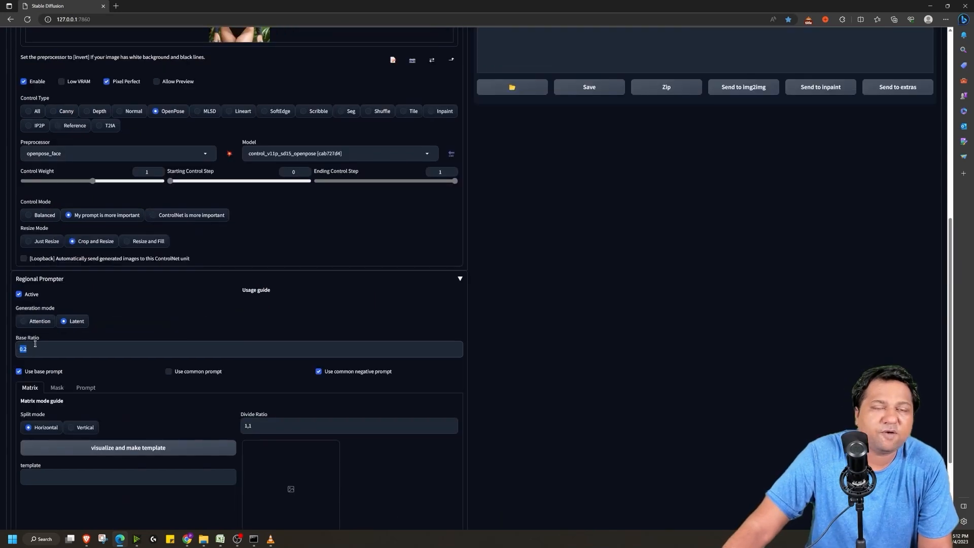
pyautogui.scroll(7, 35, 344)
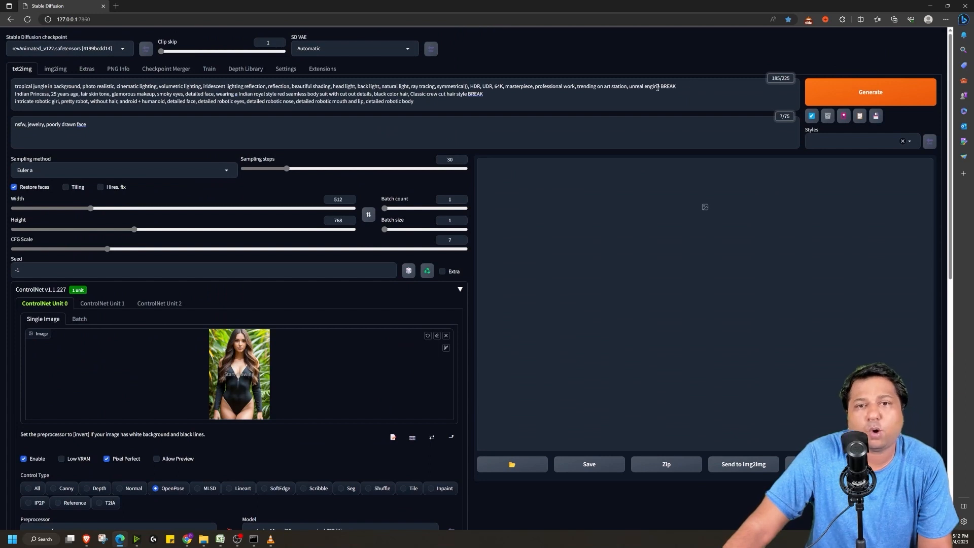
pyautogui.moveTo(439, 100); pyautogui.dragTo(3, 96)
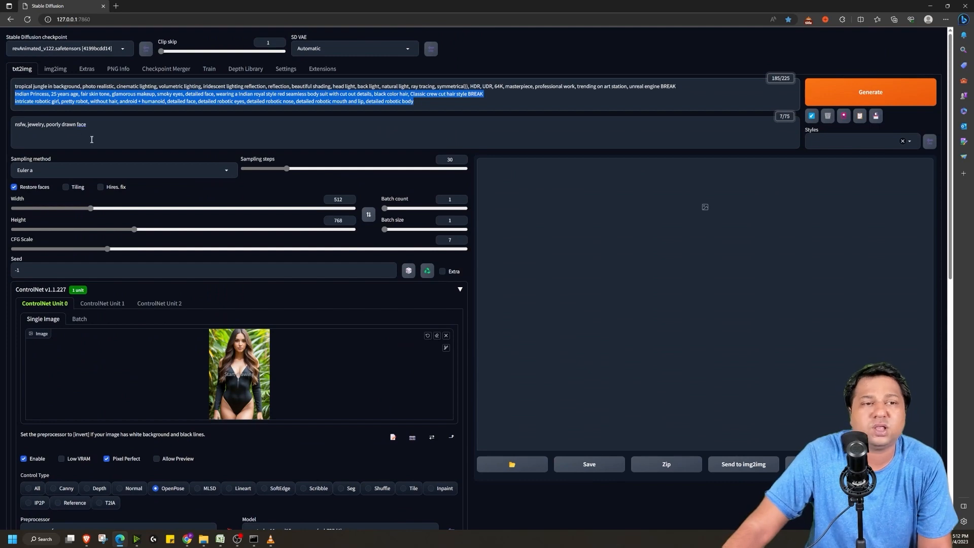
pyautogui.scroll(-10, 91, 137)
pyautogui.scroll(-1, 24, 154)
pyautogui.click(19, 250)
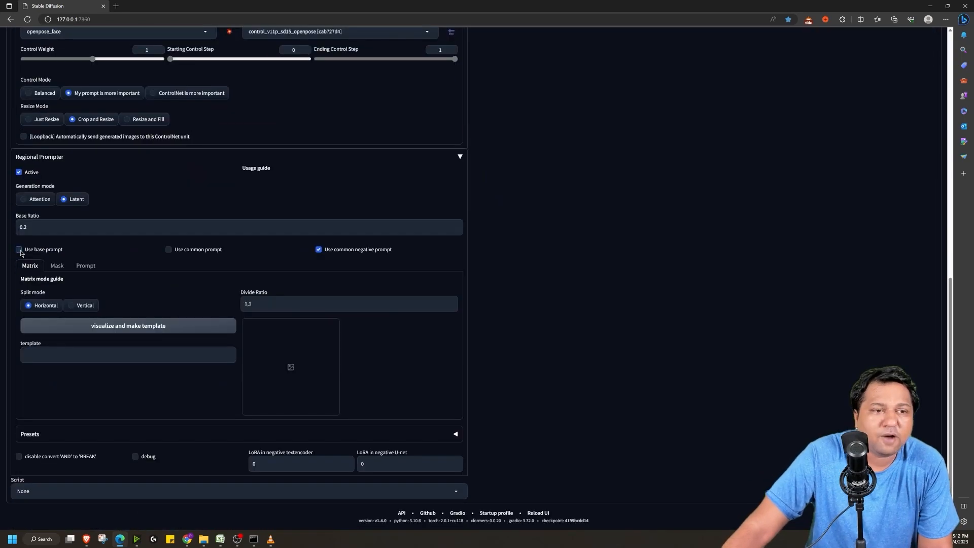
pyautogui.click(19, 250)
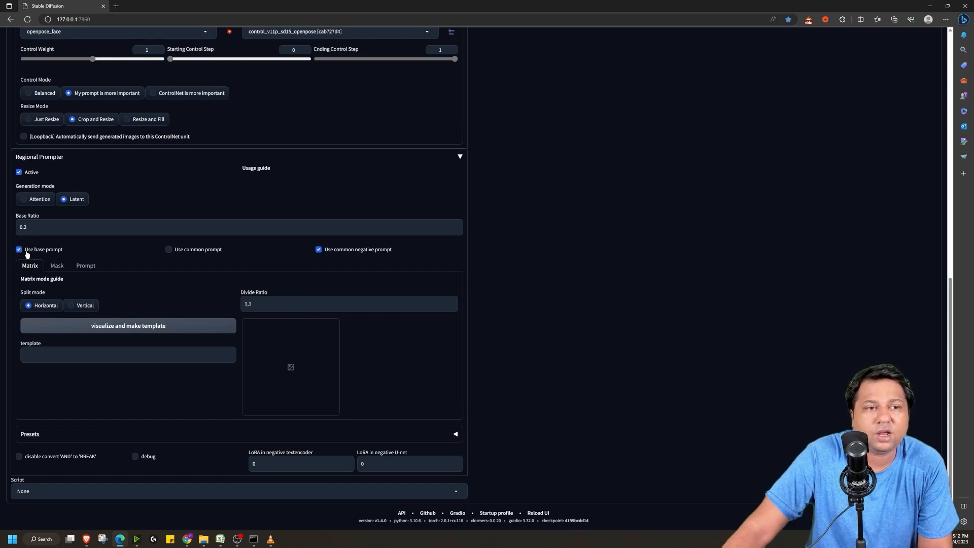
# Step: Review the prompt, ControlNet and Regional Prompter settings, and visualize the region template for a Horizontal split with divide ratio 1,1
pyautogui.scroll(15, 227, 149)
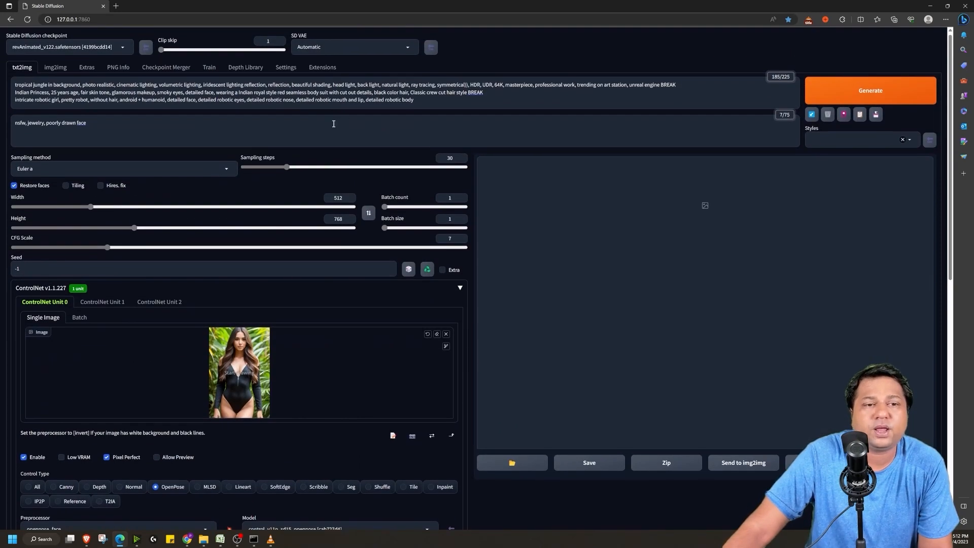
pyautogui.scroll(-15, 188, 279)
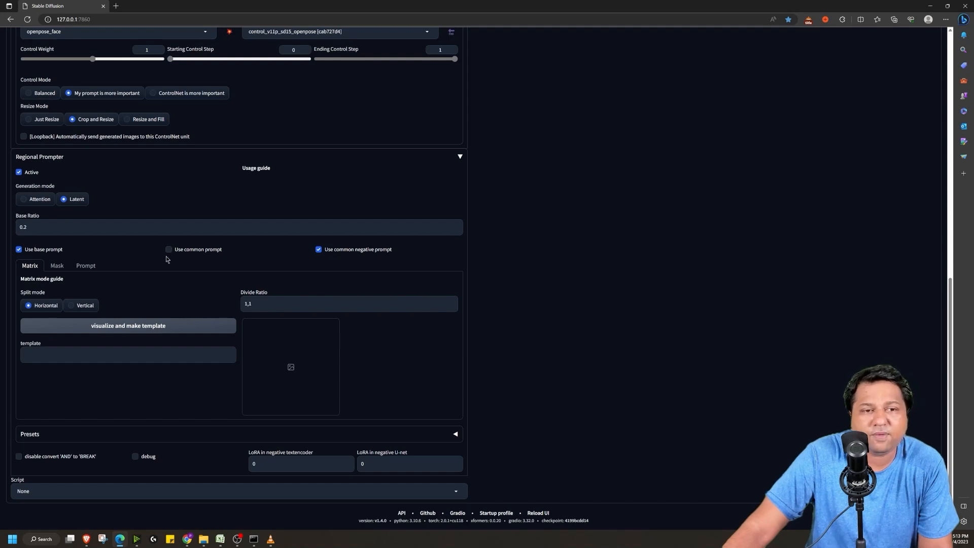
pyautogui.scroll(2, 175, 255)
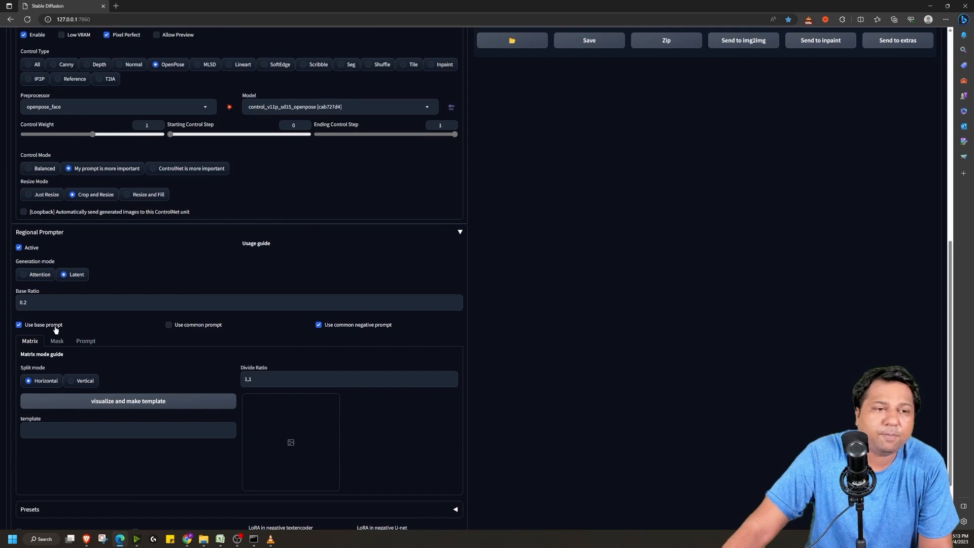
pyautogui.scroll(3, 183, 325)
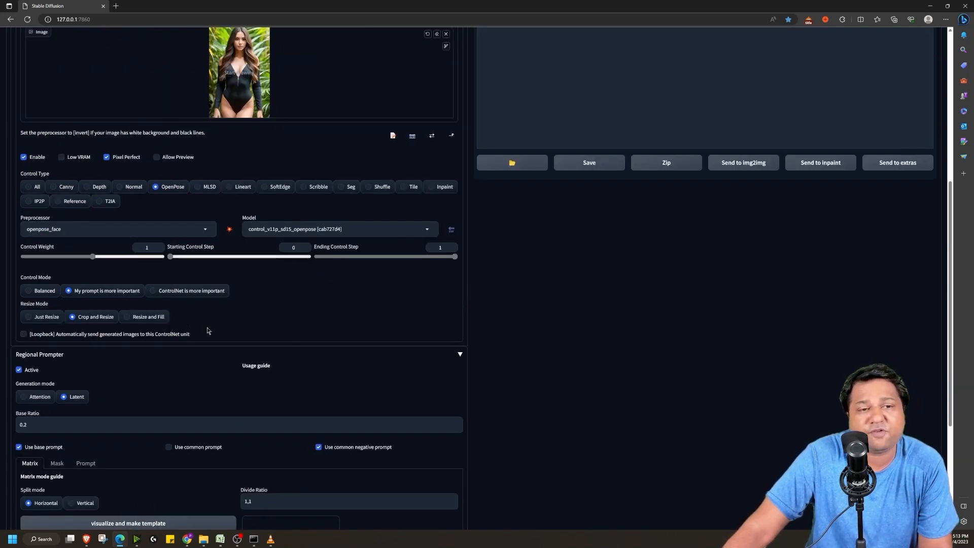
pyautogui.scroll(-4, 207, 330)
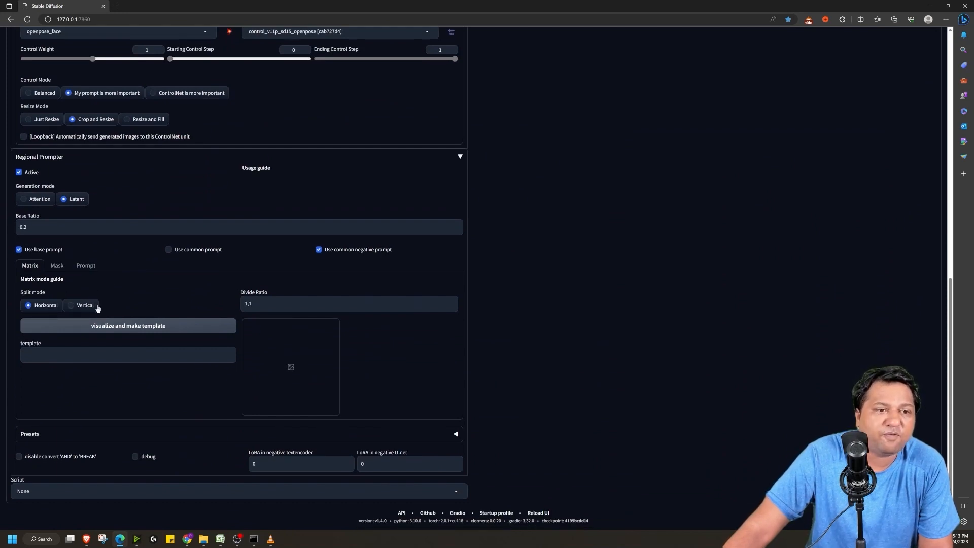
pyautogui.click(125, 330)
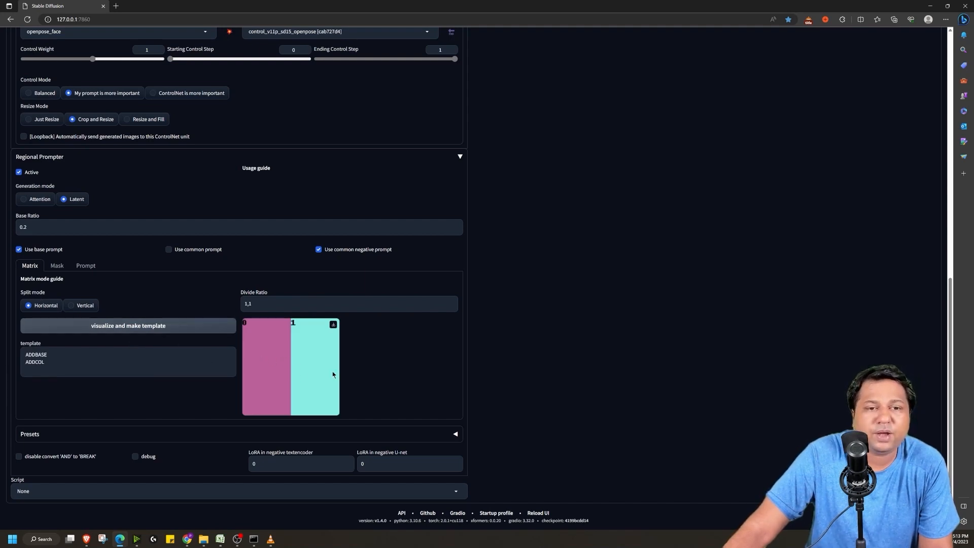
# Step: Switch the split mode to Vertical, visualize the template, and review the Indian Princess and robotic girl prompt lines
pyautogui.click(71, 307)
pyautogui.click(96, 327)
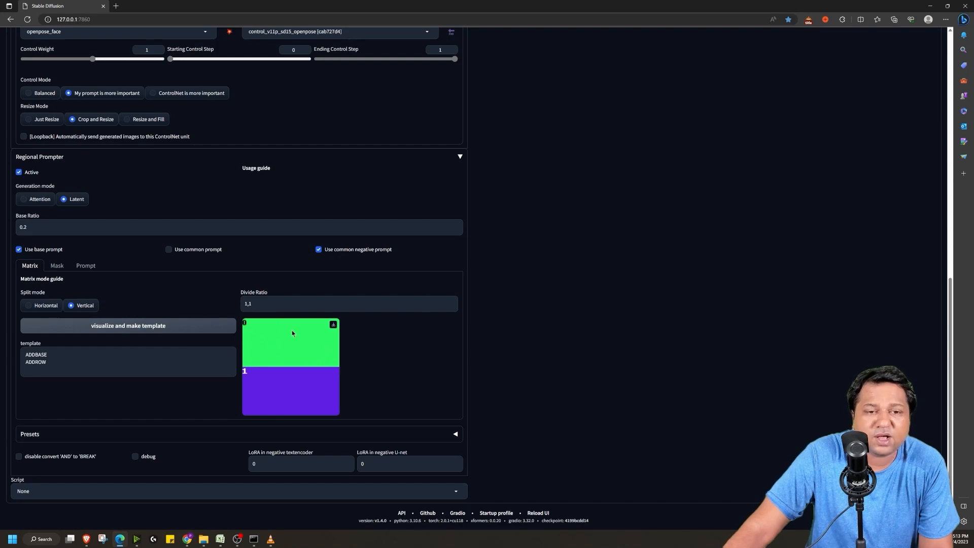
pyautogui.scroll(10, 210, 289)
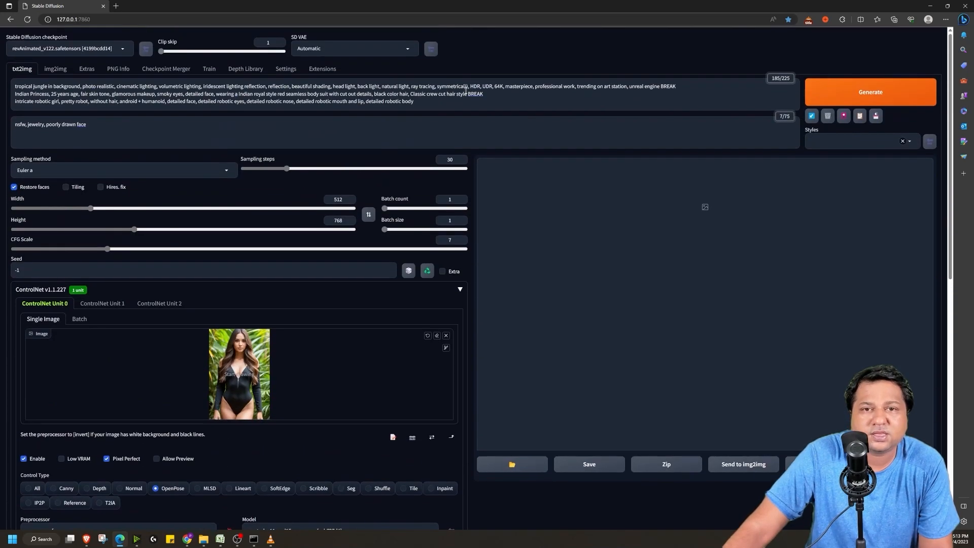
pyautogui.moveTo(466, 94); pyautogui.dragTo(32, 90)
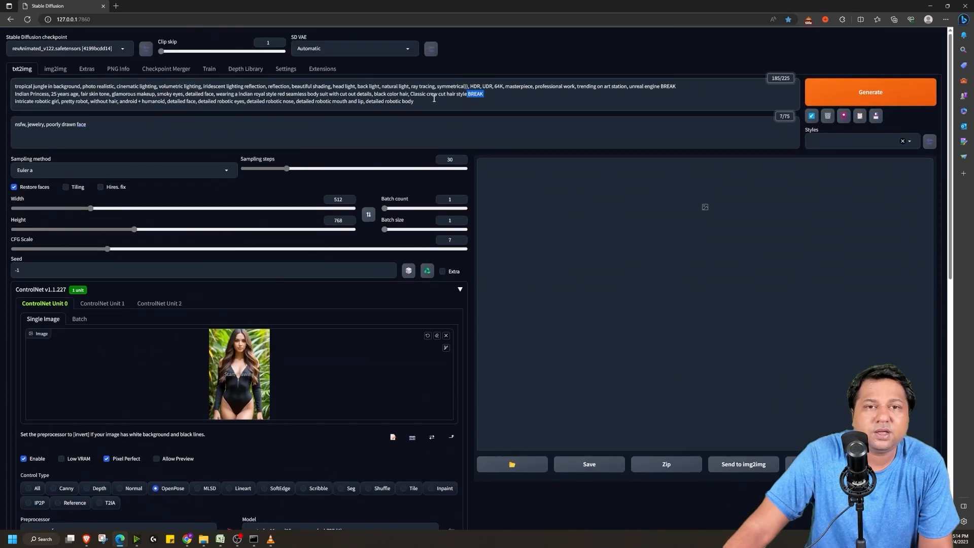
pyautogui.moveTo(414, 102); pyautogui.dragTo(51, 93)
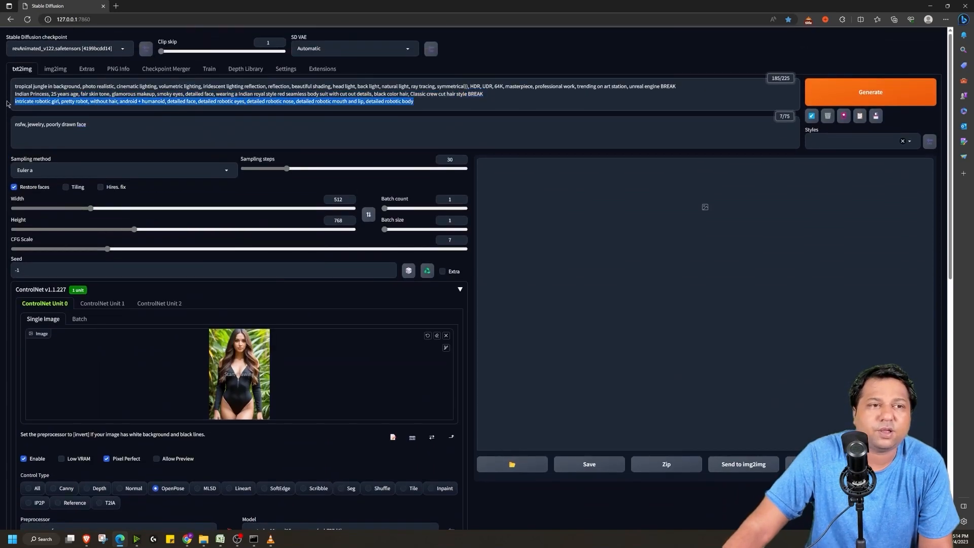
# Step: Set Regional Prompter's split mode back to Horizontal and regenerate the region template
pyautogui.scroll(-10, 220, 364)
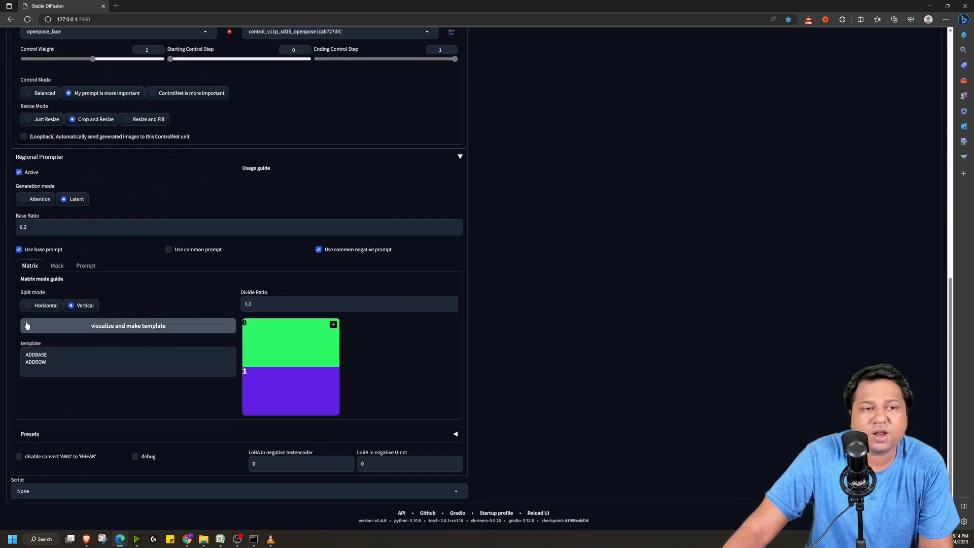
pyautogui.click(28, 306)
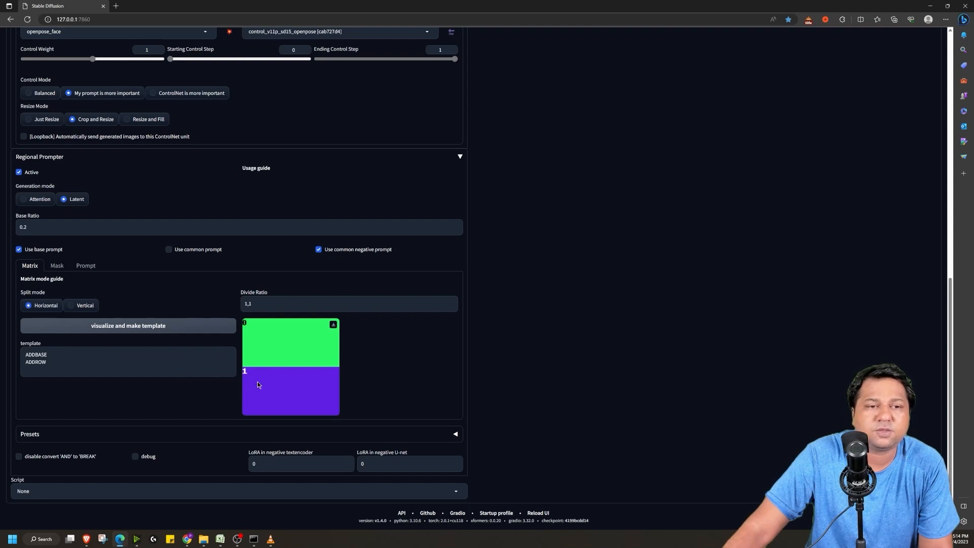
pyautogui.click(152, 329)
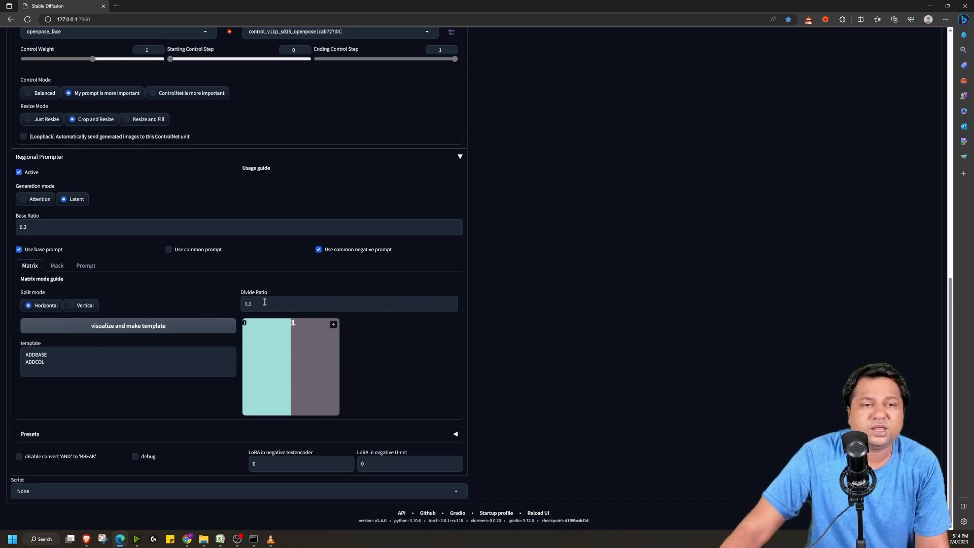
# Step: Review the two regional prompt lines, set the Divide Ratio to 0.2,0.8 and visualize the uneven split
pyautogui.click(244, 306)
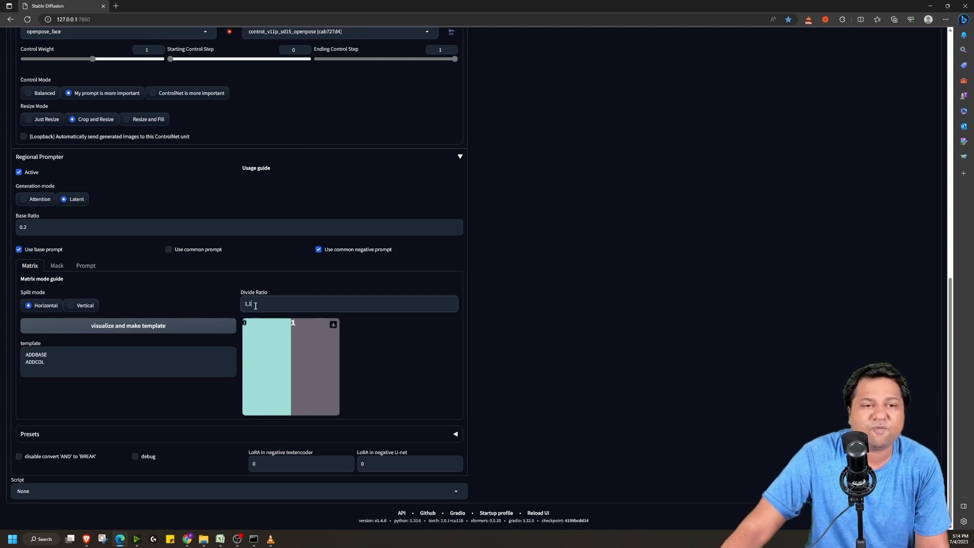
pyautogui.scroll(10, 251, 305)
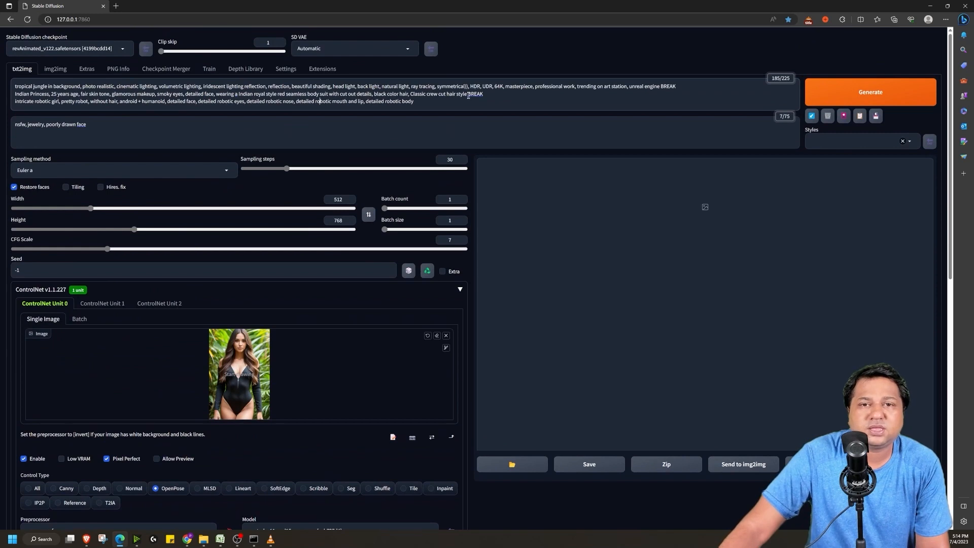
pyautogui.moveTo(468, 96); pyautogui.dragTo(2, 94)
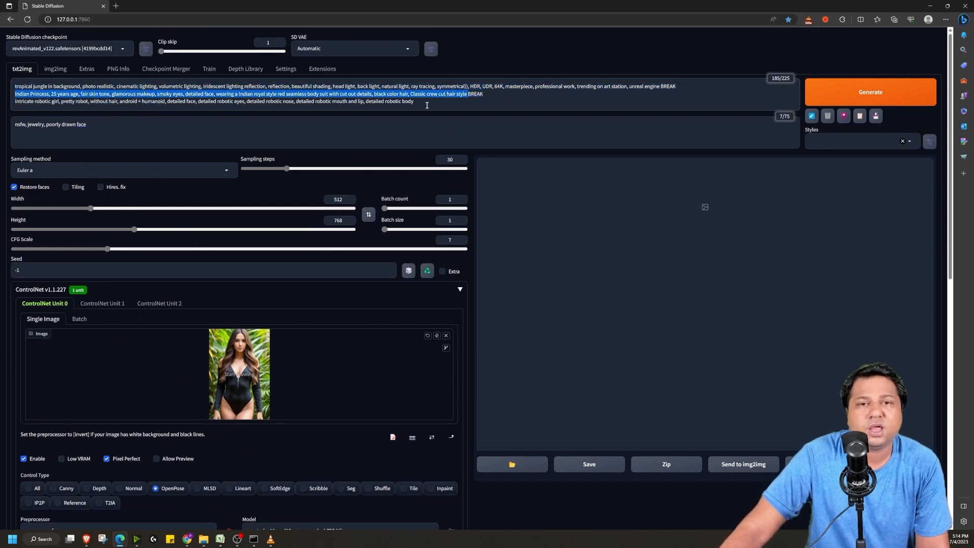
pyautogui.moveTo(415, 102); pyautogui.dragTo(2, 108)
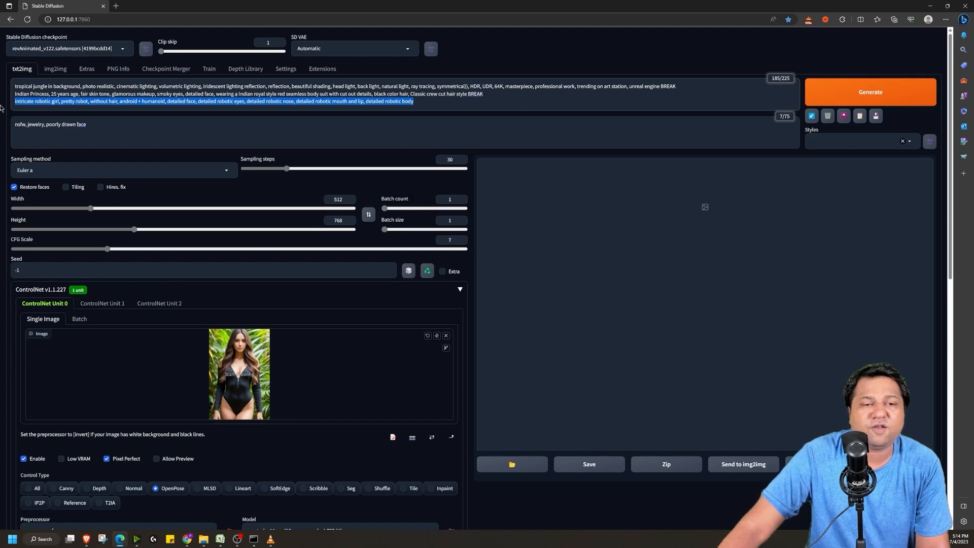
pyautogui.scroll(-10, 234, 333)
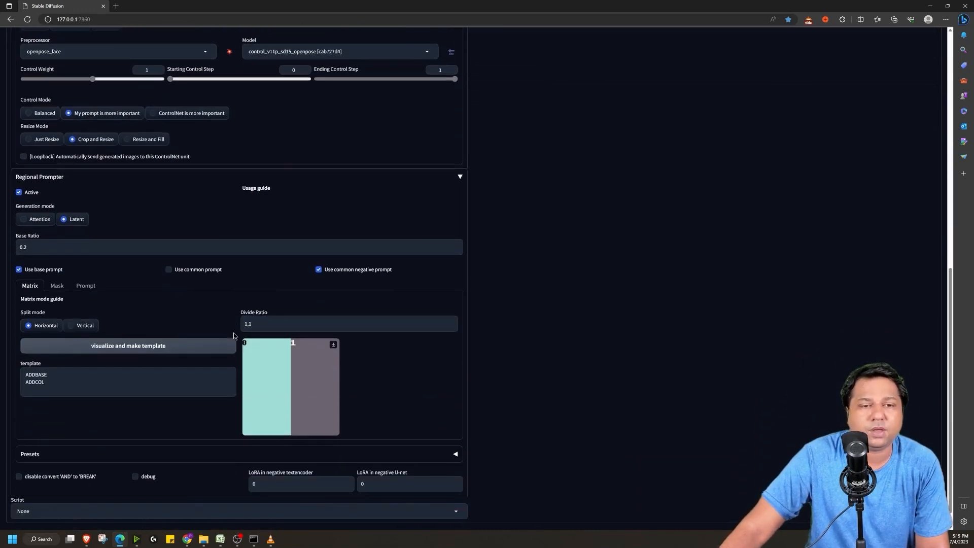
pyautogui.click(246, 303)
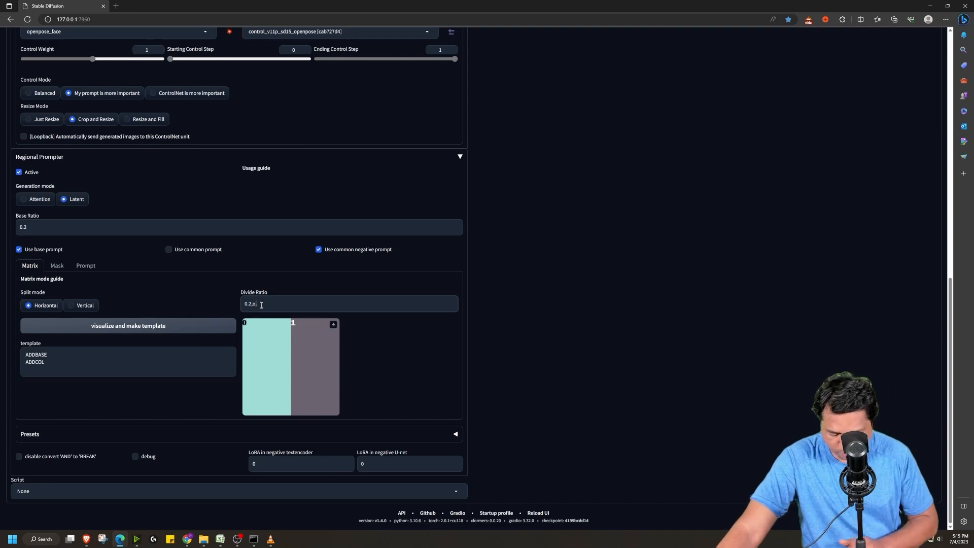
pyautogui.write('0.2,o.8')
pyautogui.click(120, 325)
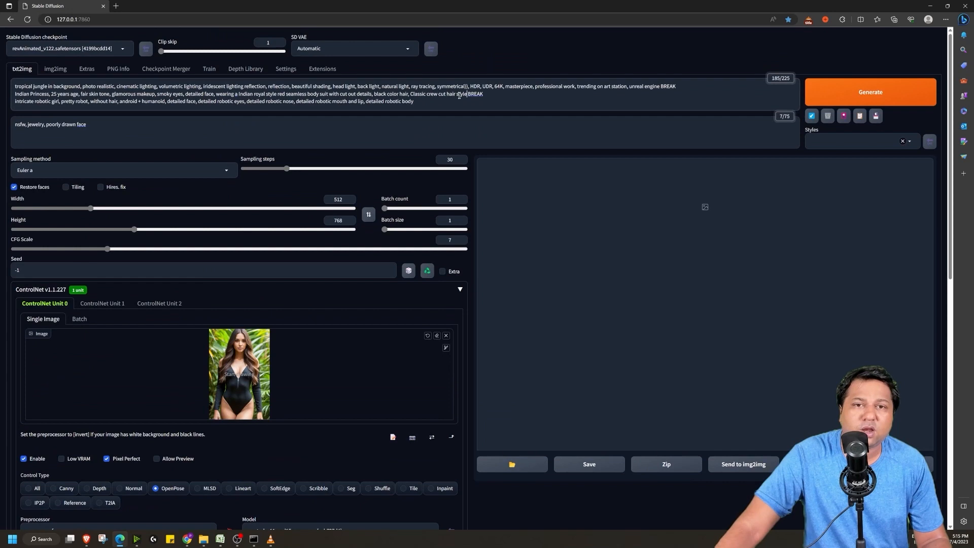
# Step: Highlight the princess and robotic girl prompt lines for comparison, and set the Divide Ratio to 1,1,1
pyautogui.moveTo(467, 94); pyautogui.dragTo(8, 100)
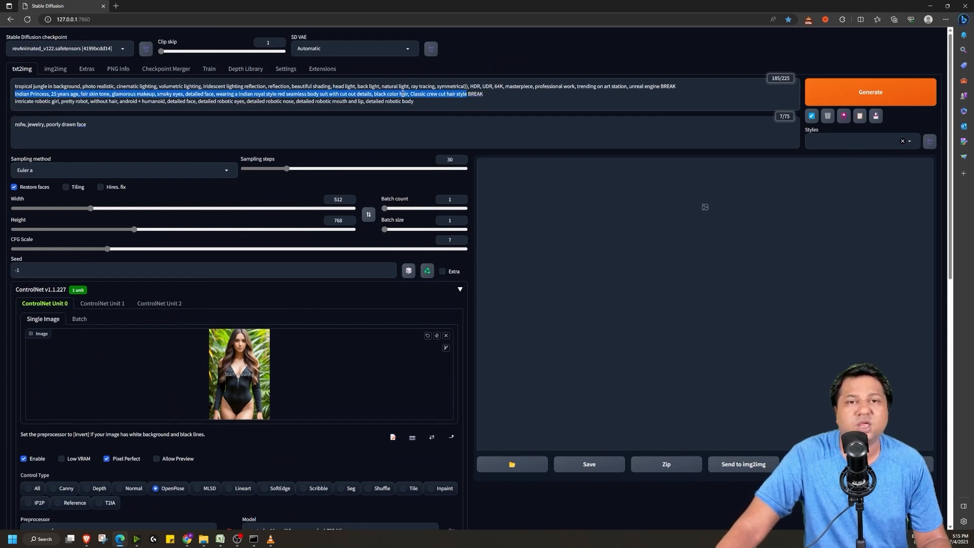
pyautogui.moveTo(425, 102); pyautogui.dragTo(2, 109)
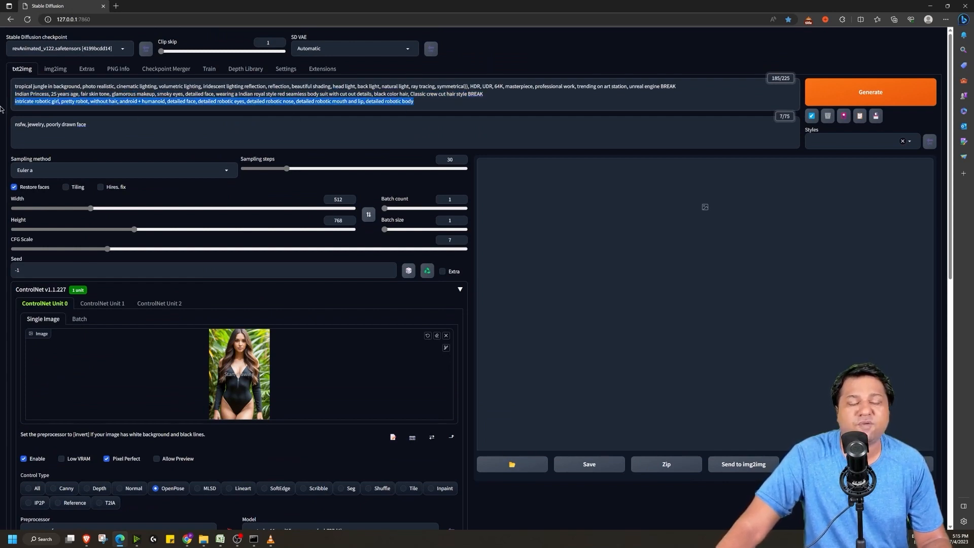
pyautogui.scroll(-10, 119, 179)
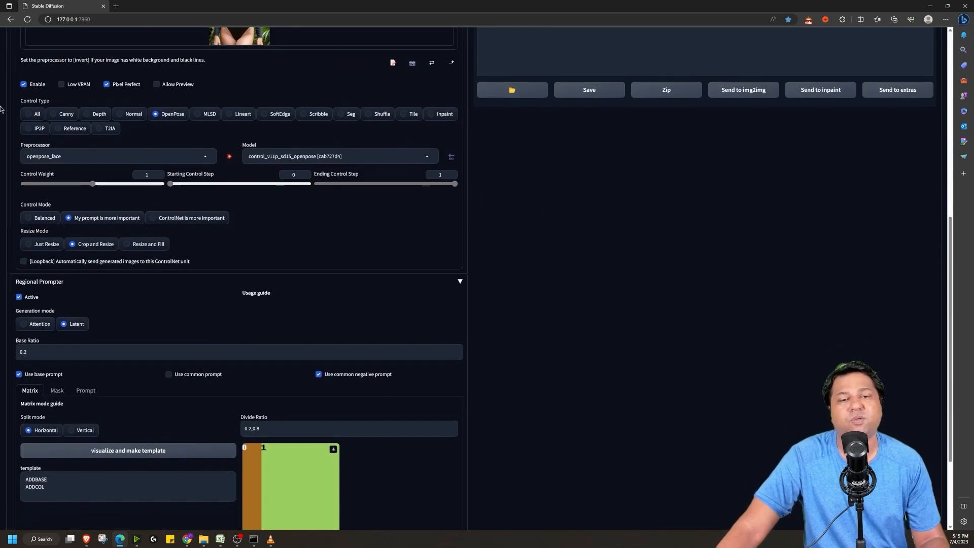
pyautogui.click(278, 309)
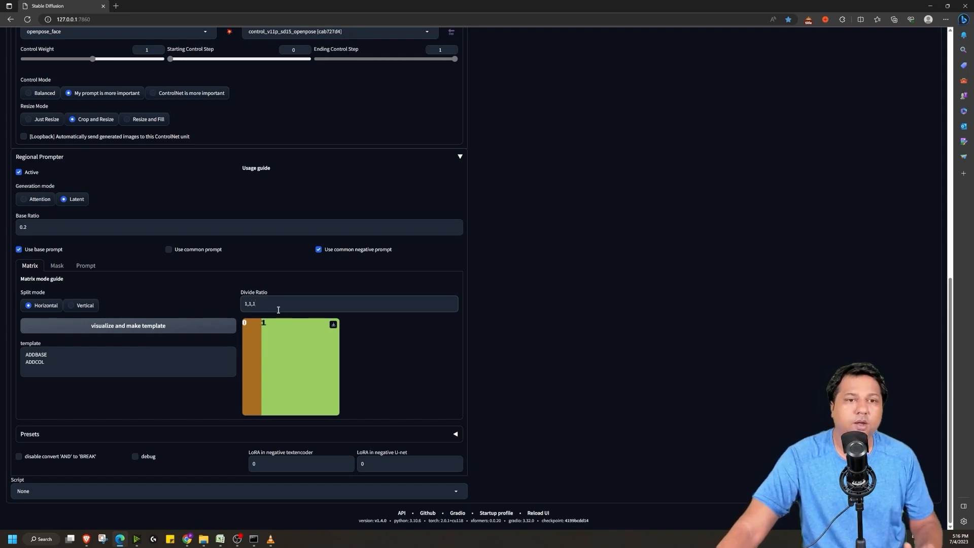
# Step: Append BREAK and a new line after the robotic girl line of the positive prompt
pyautogui.scroll(10, 278, 310)
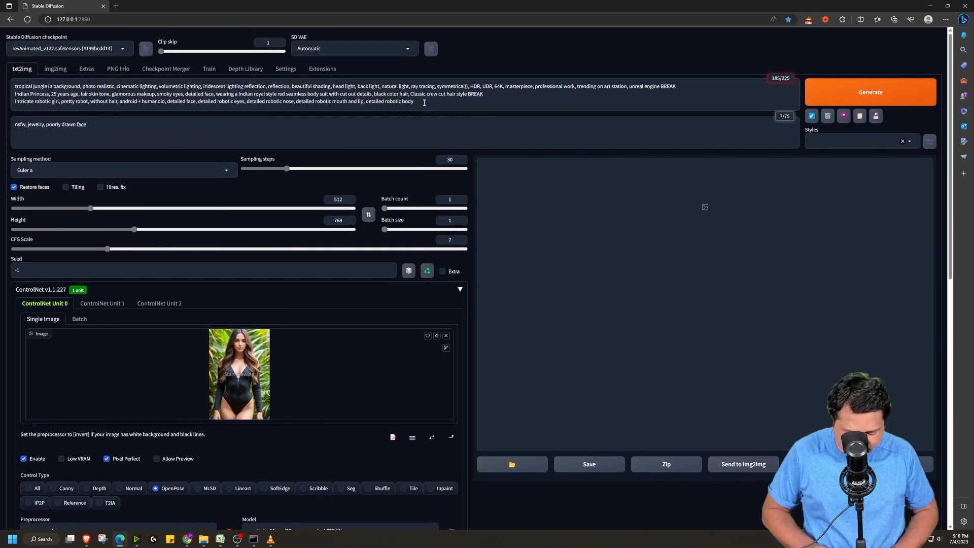
pyautogui.press('Return')
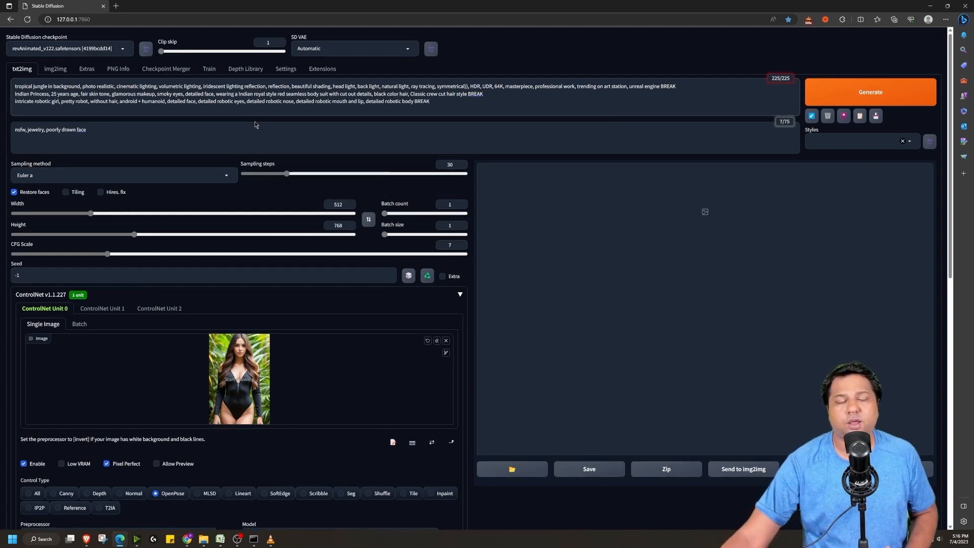
# Step: Visualize the three-region template, and extend the Divide Ratio to 1,1,1,1 and visualize four regions
pyautogui.scroll(-9, 254, 120)
pyautogui.click(99, 377)
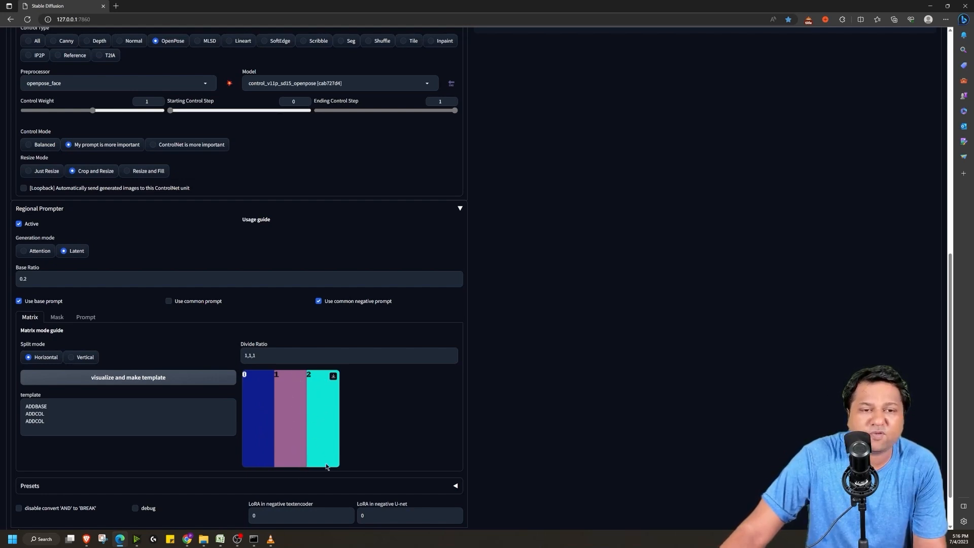
pyautogui.write(',1')
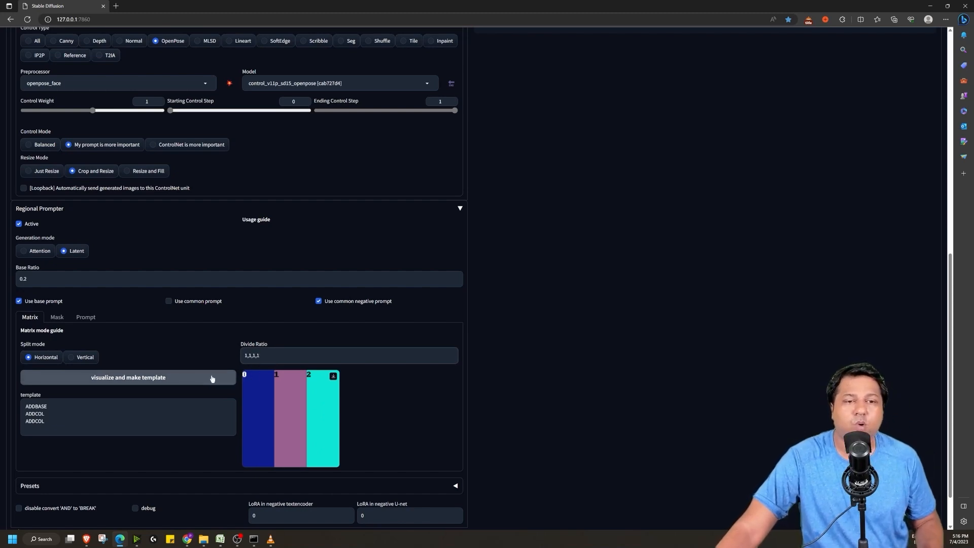
pyautogui.click(146, 380)
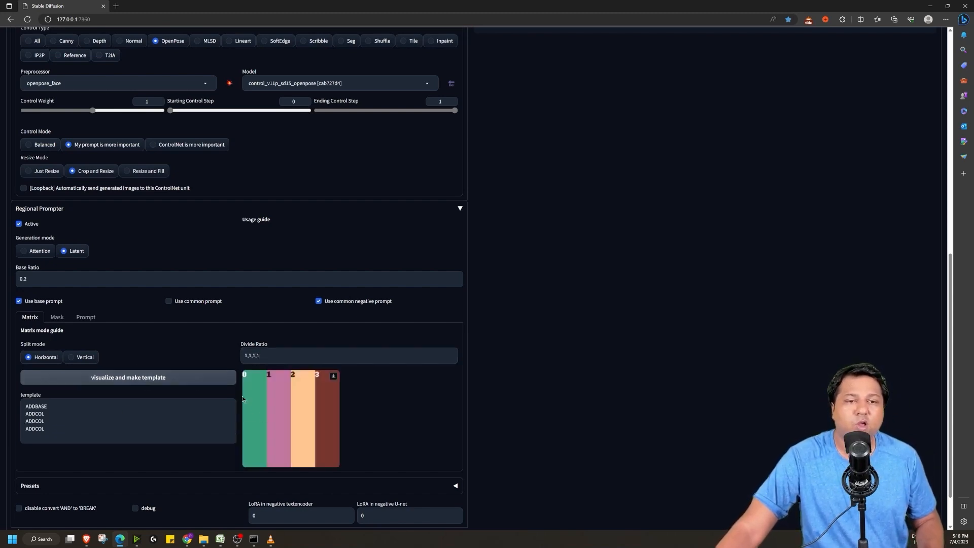
# Step: Extend the Divide Ratio to 1,1,1,1,1 and visualize the five-region template
pyautogui.click(271, 356)
pyautogui.write(',')
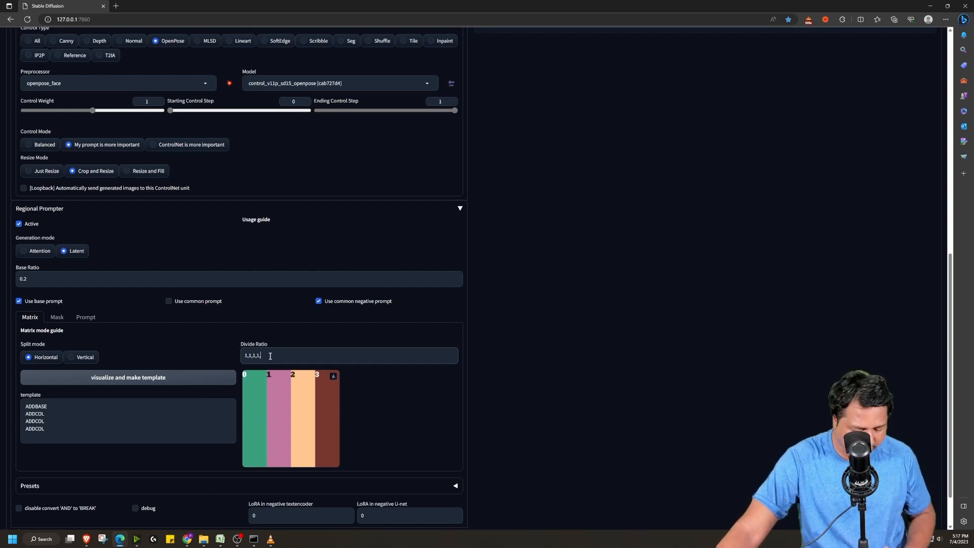
pyautogui.write('1')
pyautogui.click(200, 376)
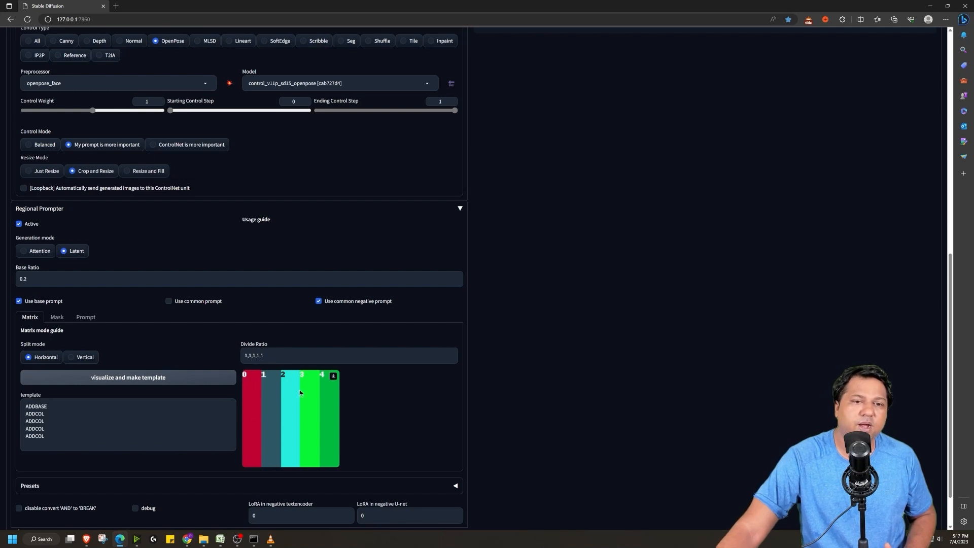
# Step: Reduce Regional Prompter's Divide Ratio to 1,1 for two equal regions and return to the prompt area
pyautogui.click(275, 358)
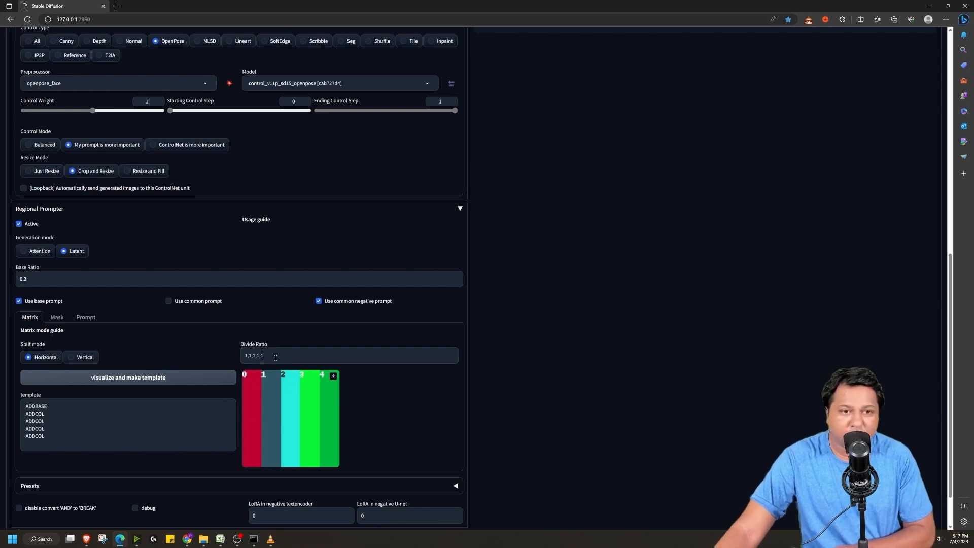
pyautogui.press('BackSpace')
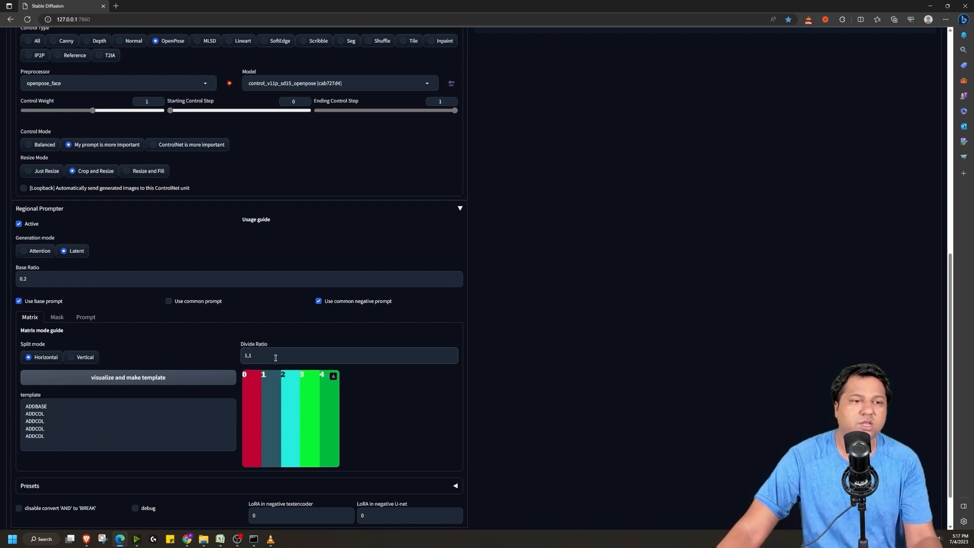
pyautogui.scroll(-1, 128, 442)
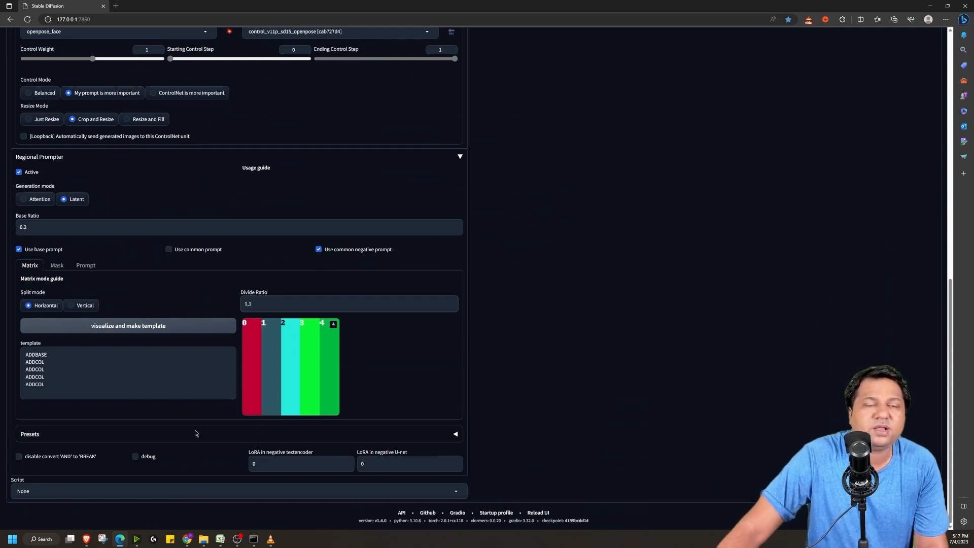
pyautogui.scroll(12, 147, 509)
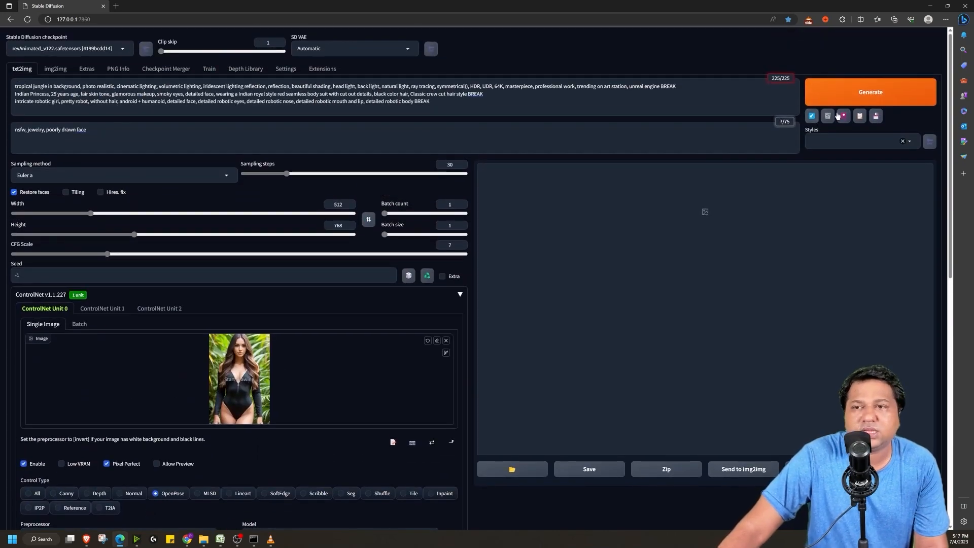
# Step: Generate the princess and robot image with the horizontal two-region split and review it against the positive prompt
pyautogui.click(870, 96)
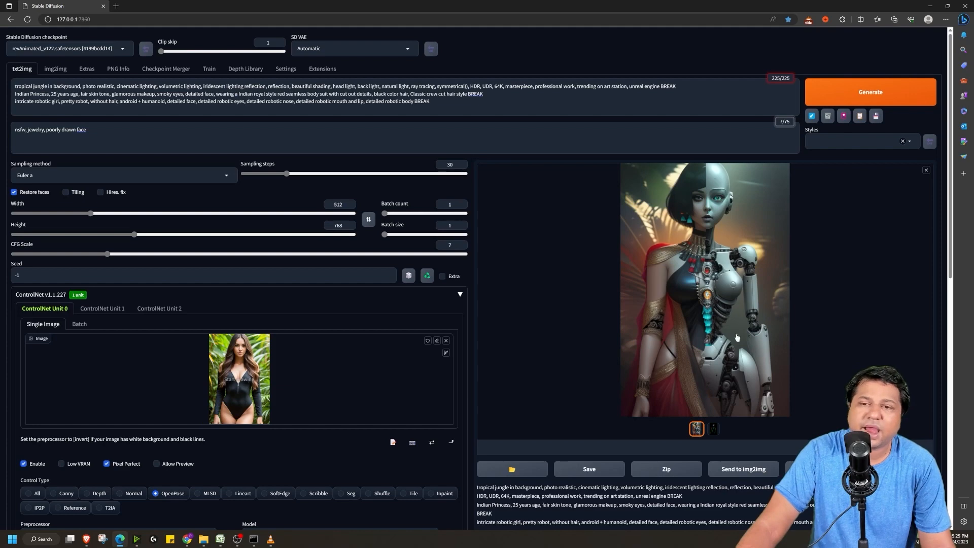
pyautogui.moveTo(15, 95); pyautogui.dragTo(380, 85)
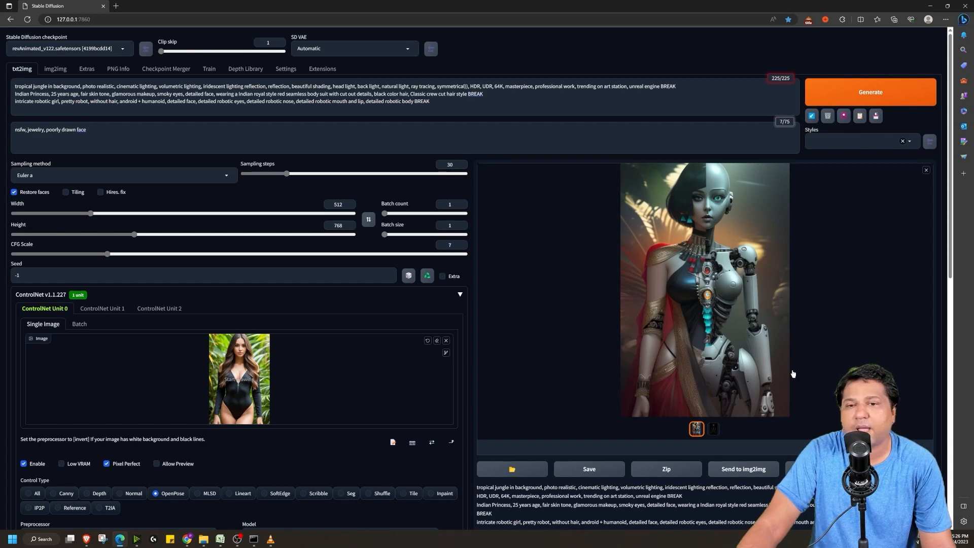
pyautogui.scroll(-1, 759, 167)
pyautogui.scroll(1, 759, 167)
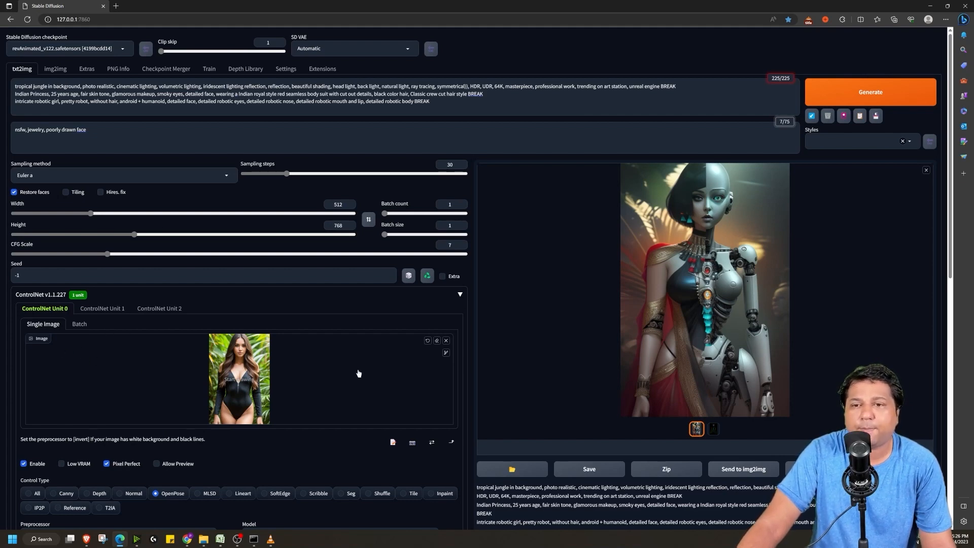
# Step: Disable ControlNet Unit 0 and generate a comparison image from the same regional prompt
pyautogui.scroll(-2, 358, 373)
pyautogui.click(24, 387)
pyautogui.scroll(2, 583, 167)
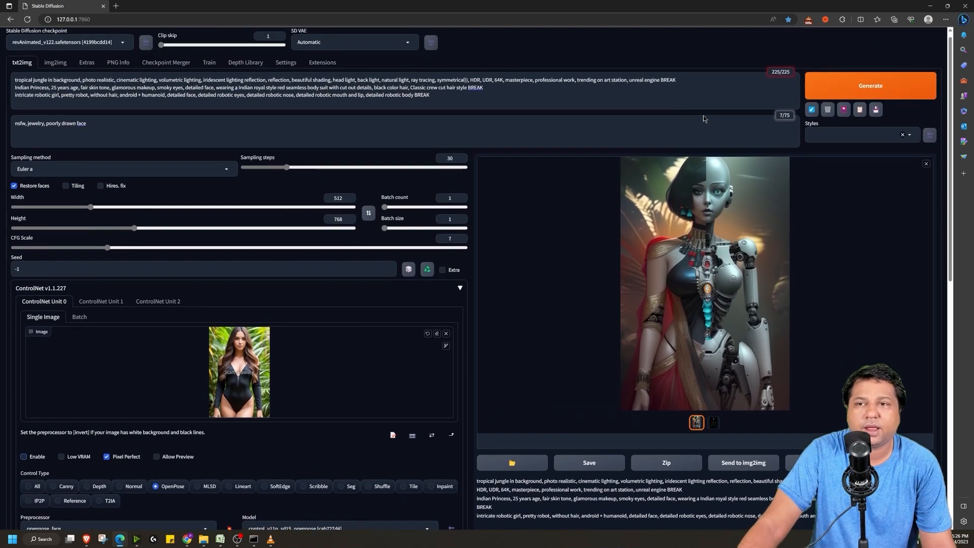
pyautogui.scroll(1, 703, 118)
pyautogui.click(877, 96)
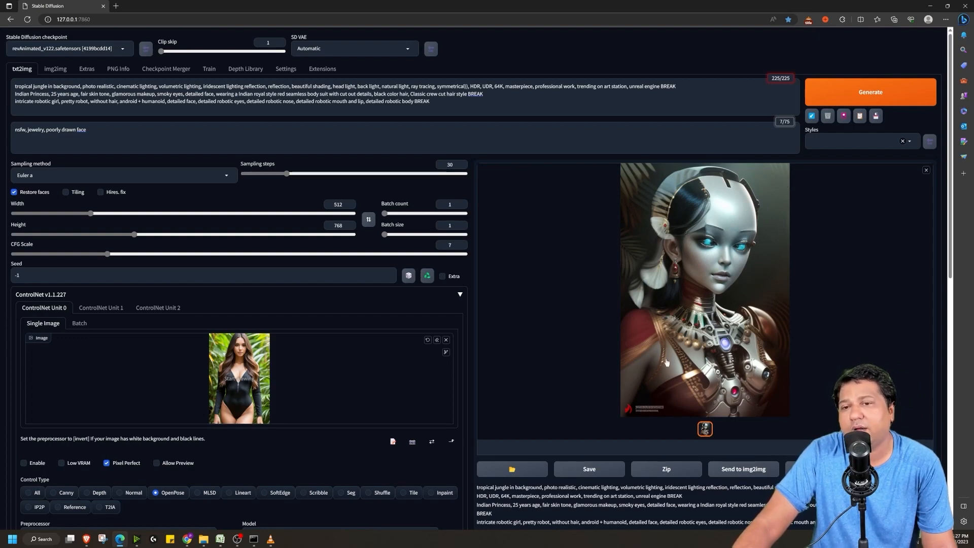
# Step: Switch Regional Prompter's split mode to Vertical and visualize the two-region template
pyautogui.scroll(-10, 666, 362)
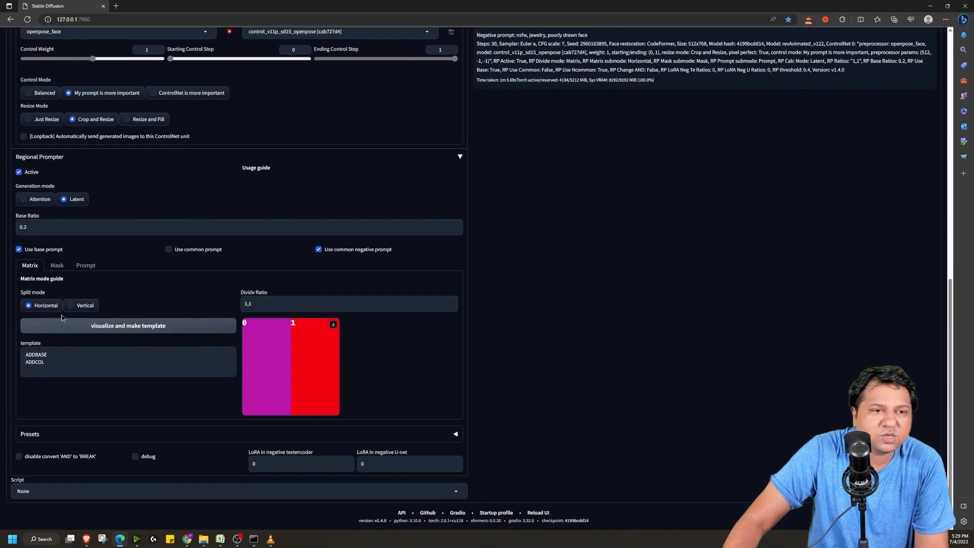
pyautogui.click(76, 307)
pyautogui.click(80, 324)
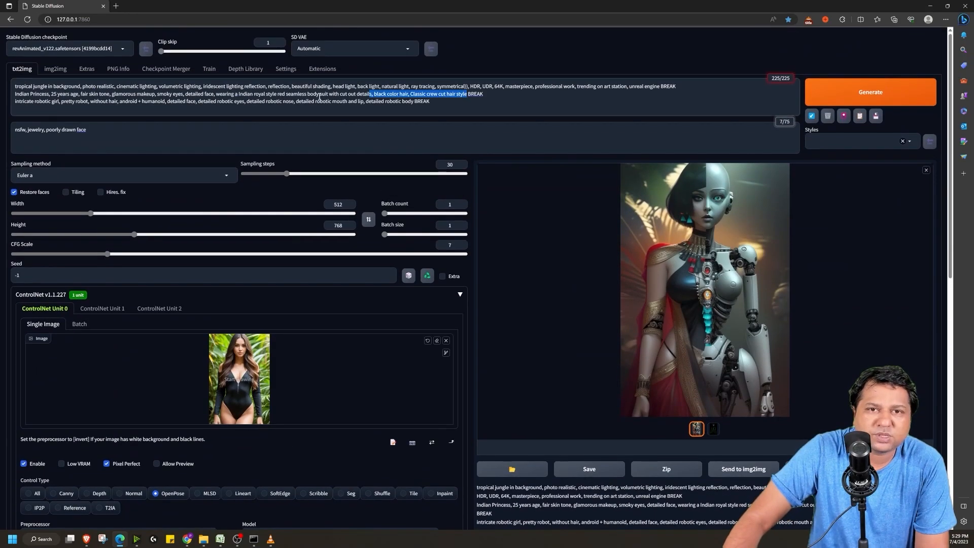
# Step: Check the Indian Princess and robotic girl prompt lines against the vertical regions and generate the image
pyautogui.moveTo(319, 97); pyautogui.dragTo(6, 96)
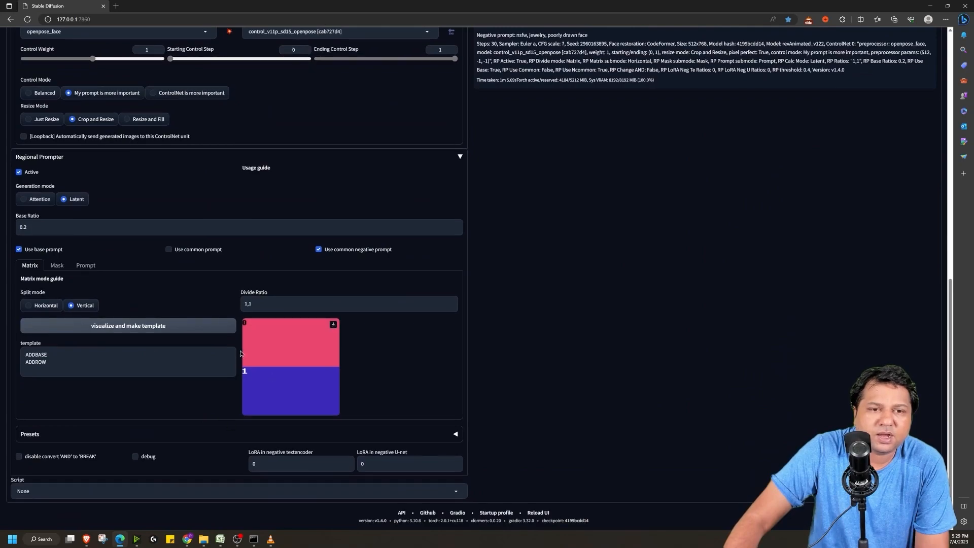
pyautogui.scroll(10, 309, 369)
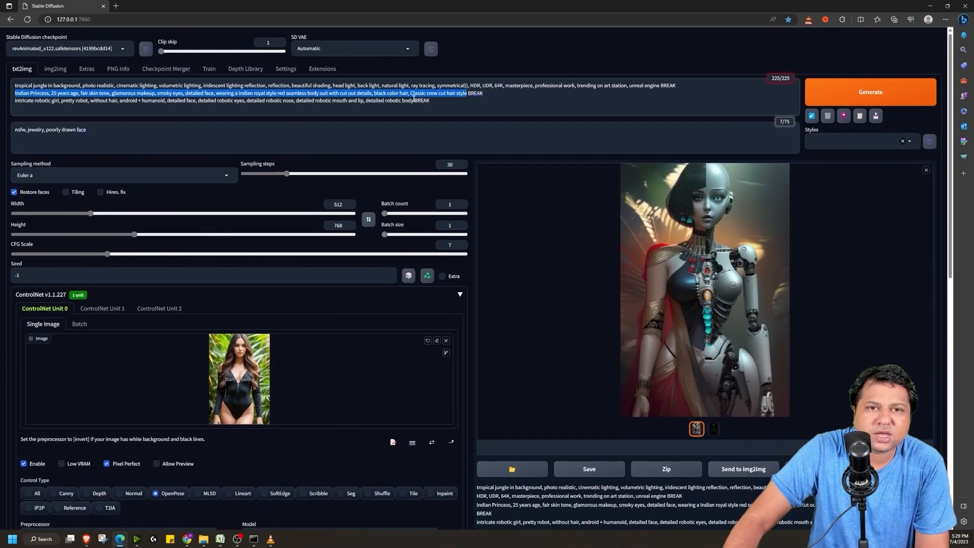
pyautogui.moveTo(430, 100); pyautogui.dragTo(57, 101)
pyautogui.scroll(-10, 81, 144)
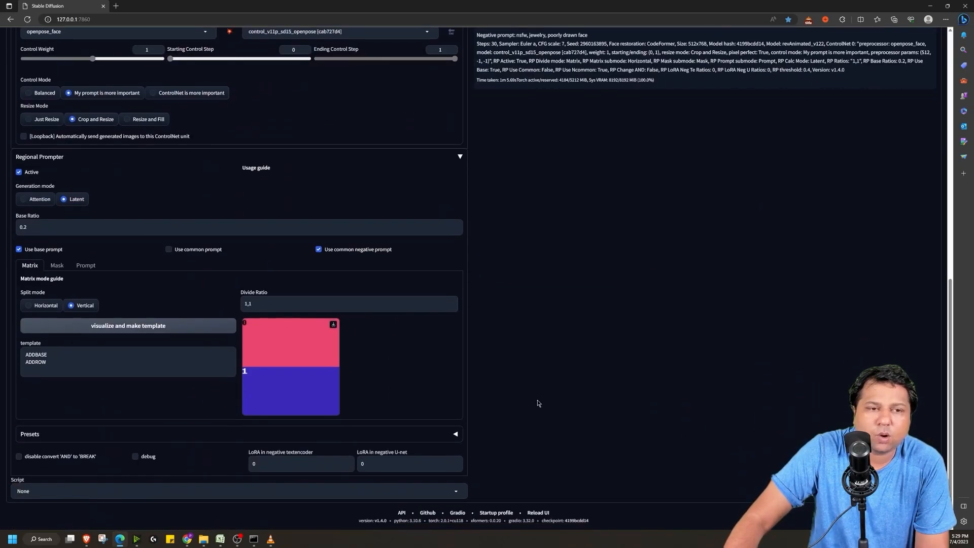
pyautogui.scroll(8, 225, 288)
pyautogui.scroll(3, 224, 288)
pyautogui.hotkey('ctrl', 'Return')
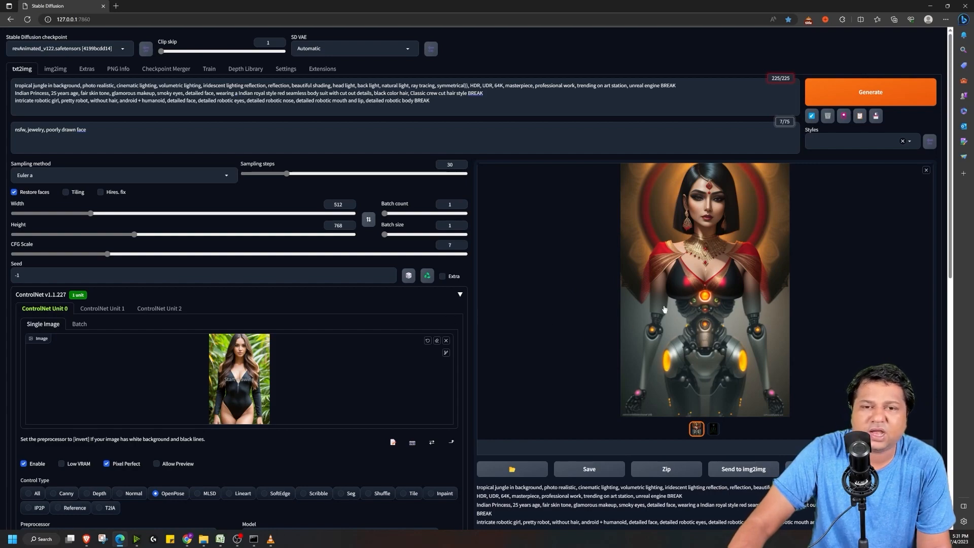
# Step: Set Regional Prompter's Divide Ratio to 0.7,0.4 for unequal vertical regions
pyautogui.scroll(-10, 226, 374)
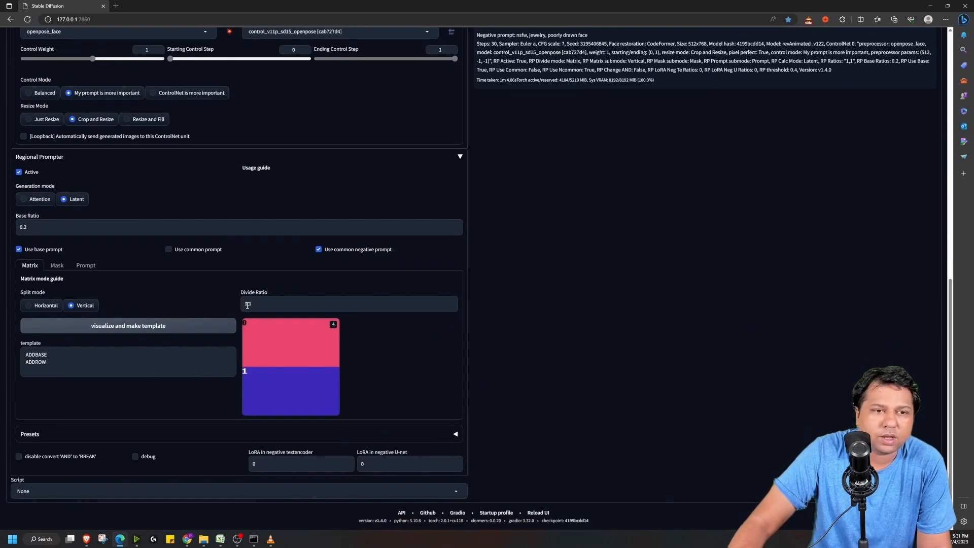
pyautogui.click(248, 304)
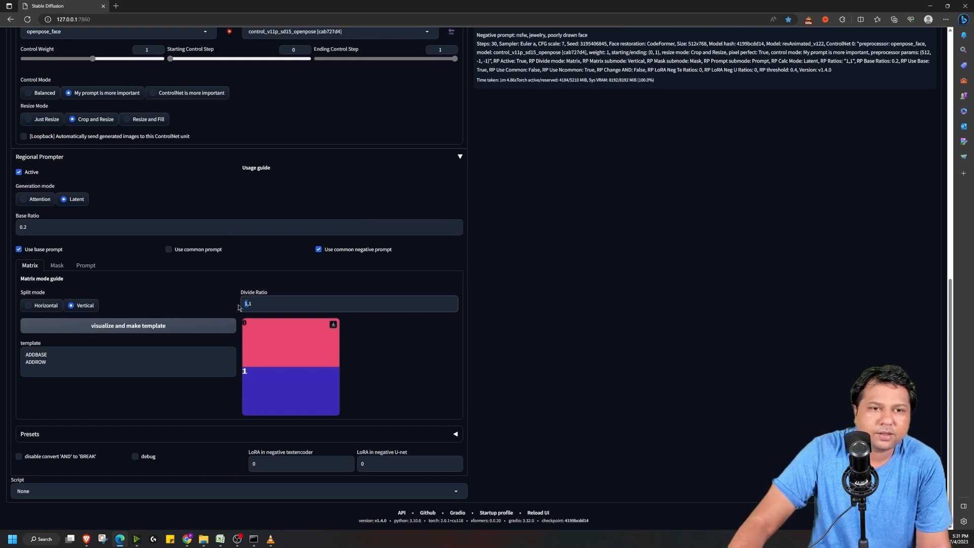
pyautogui.write('0.7')
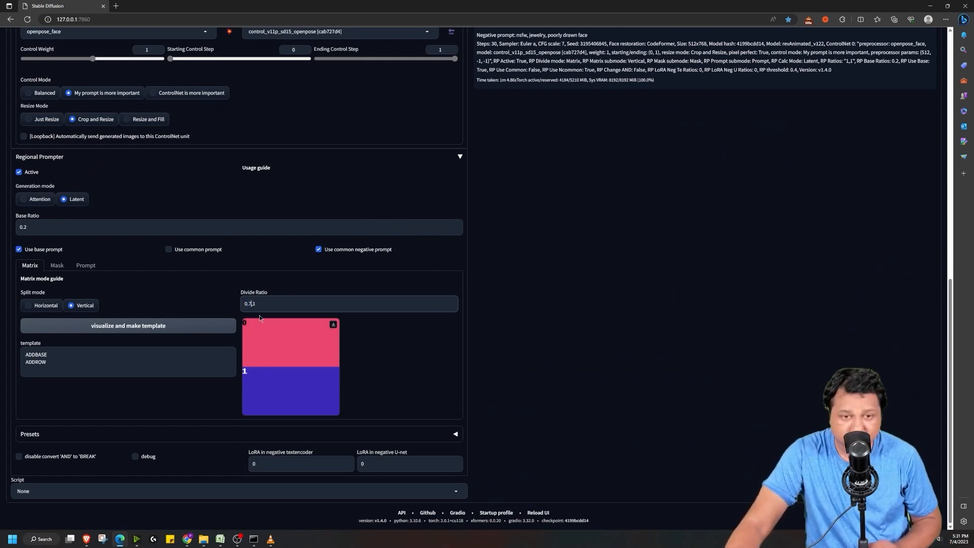
pyautogui.press('Delete')
pyautogui.write('0.4')
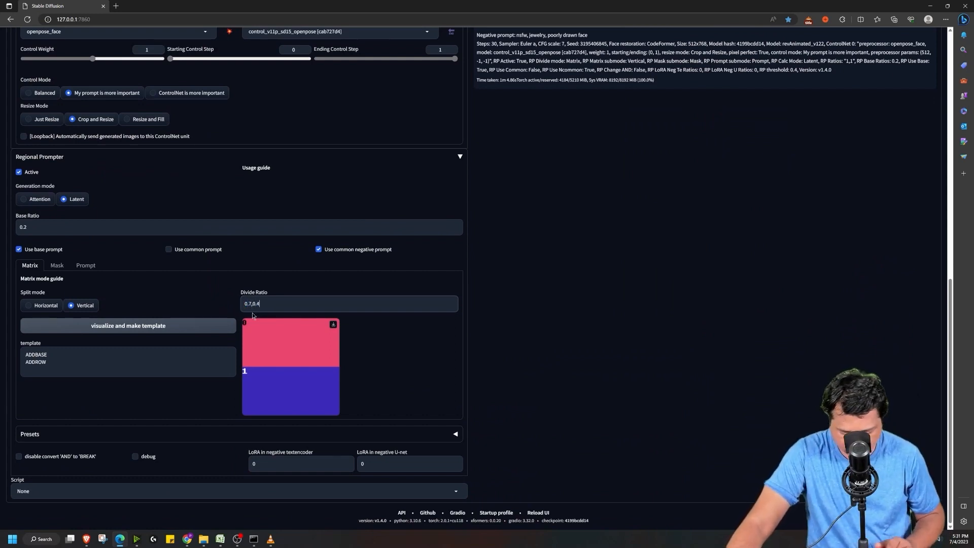
# Step: Insert "deformed iris, deformed pupils, deformed eyes," before "poorly drawn face" in the negative prompt and remove the extra line break
pyautogui.scroll(9, 252, 315)
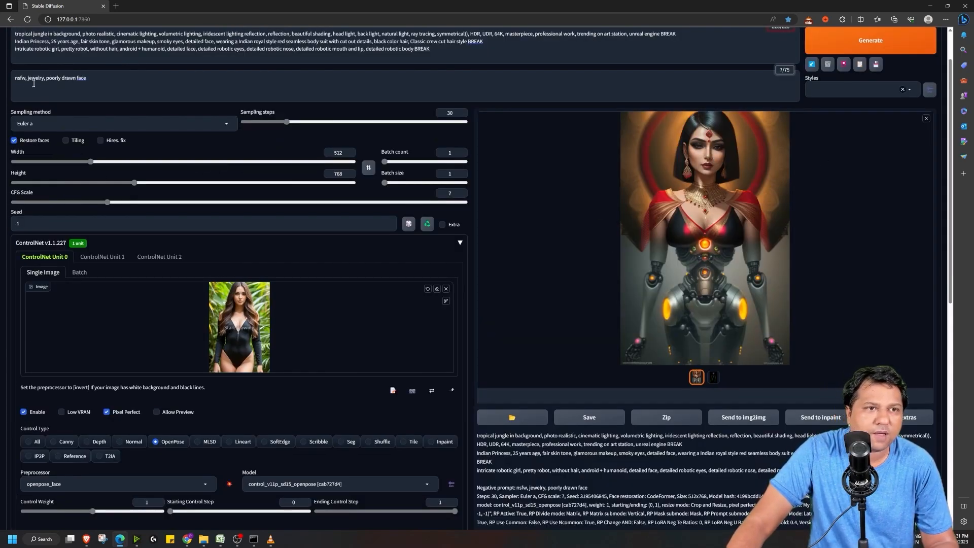
pyautogui.write('deformed iris, deformed pupils, deformed eyes,')
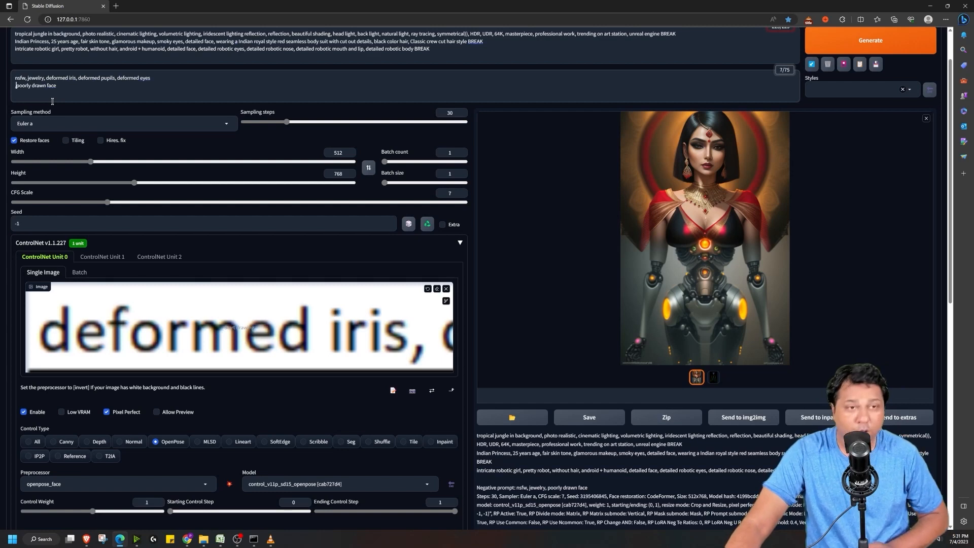
pyautogui.press('Left')
pyautogui.press('BackSpace')
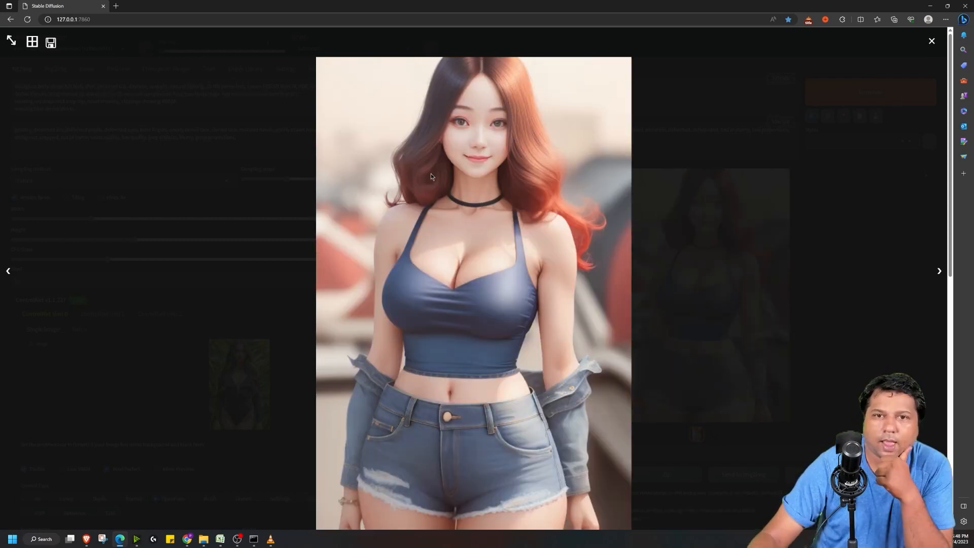
# Step: Close the enlarged image and review the three-region Divide Ratio and the positive prompt lines of the rooftop woman image
pyautogui.click(931, 41)
pyautogui.scroll(-15, 365, 284)
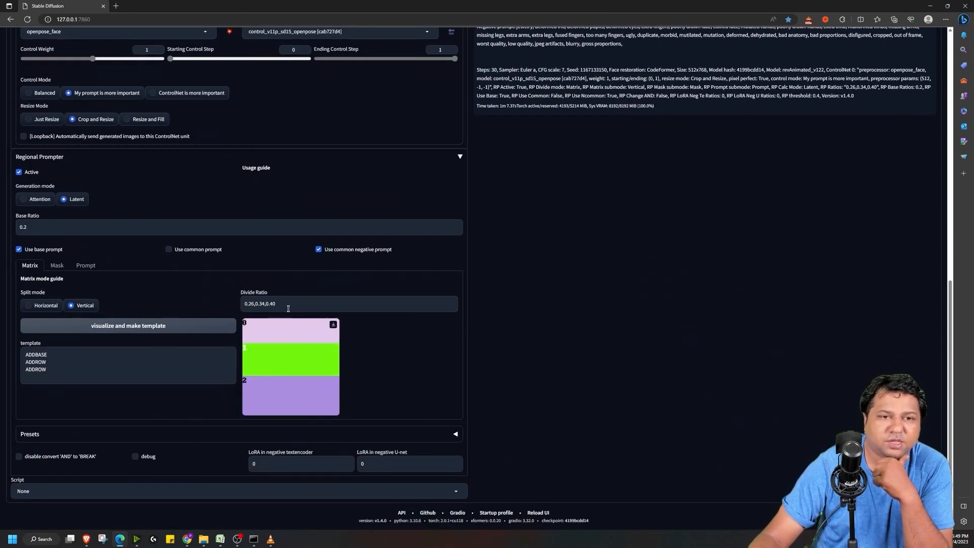
pyautogui.doubleClick(260, 304)
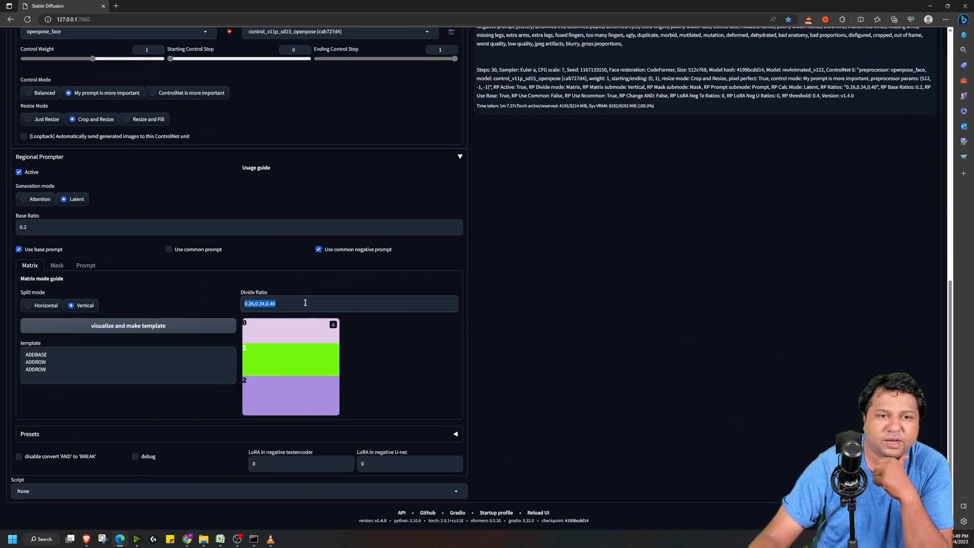
pyautogui.scroll(15, 441, 120)
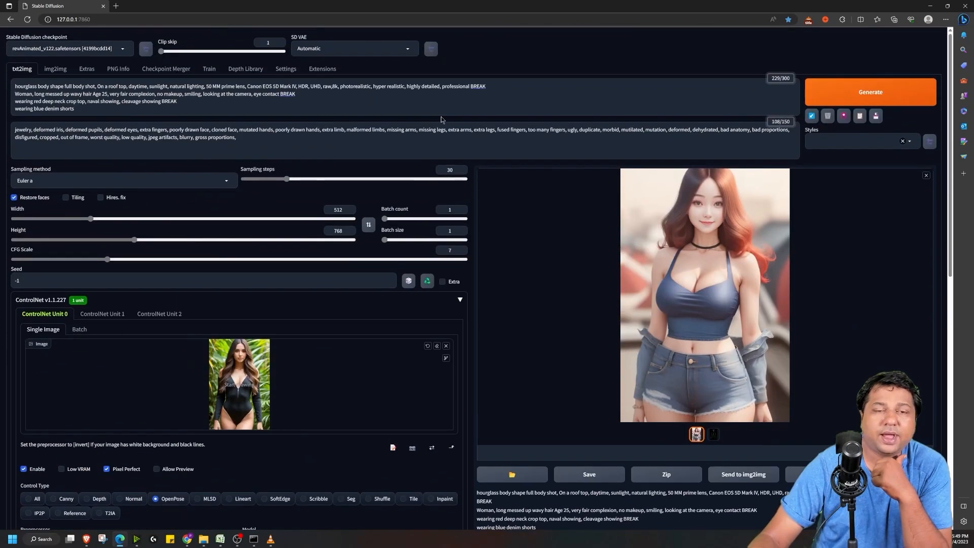
pyautogui.moveTo(439, 114); pyautogui.dragTo(4, 77)
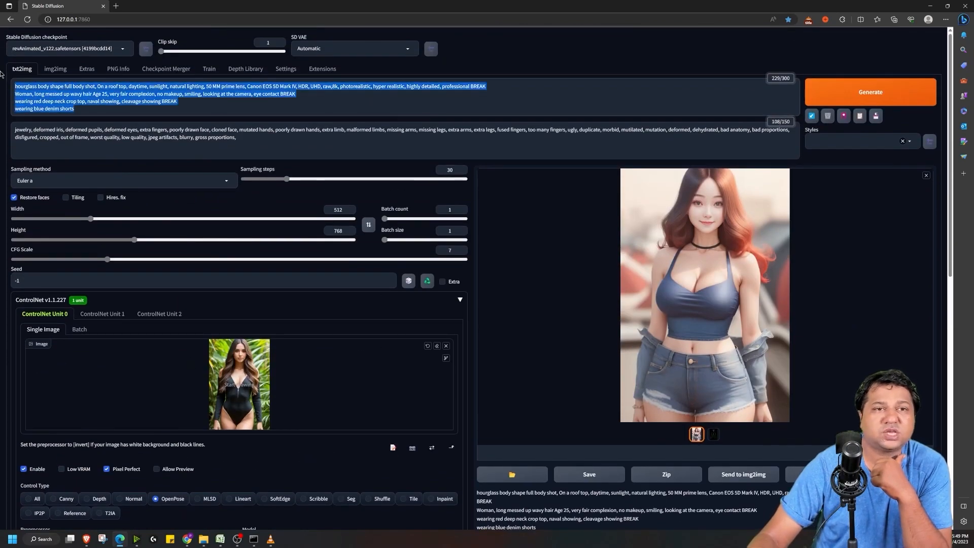
pyautogui.click(410, 119)
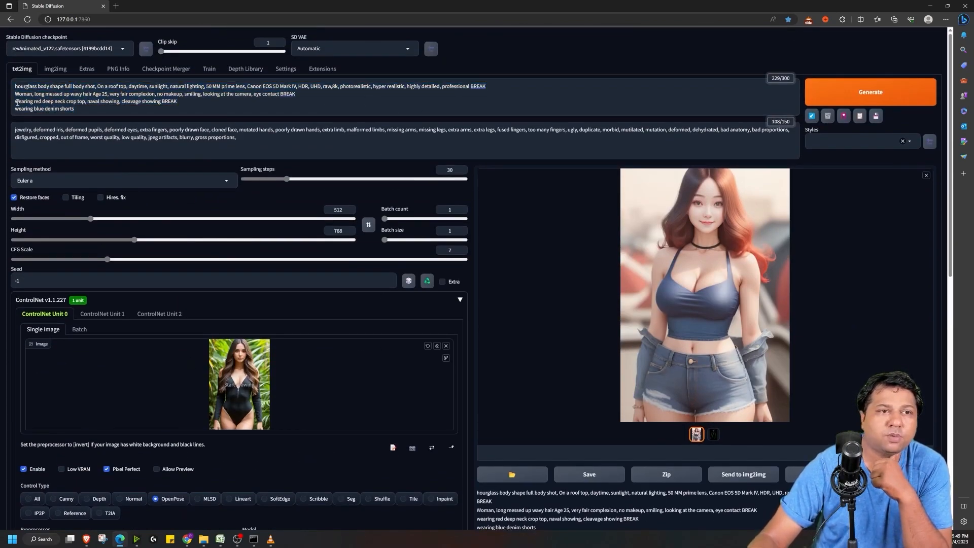